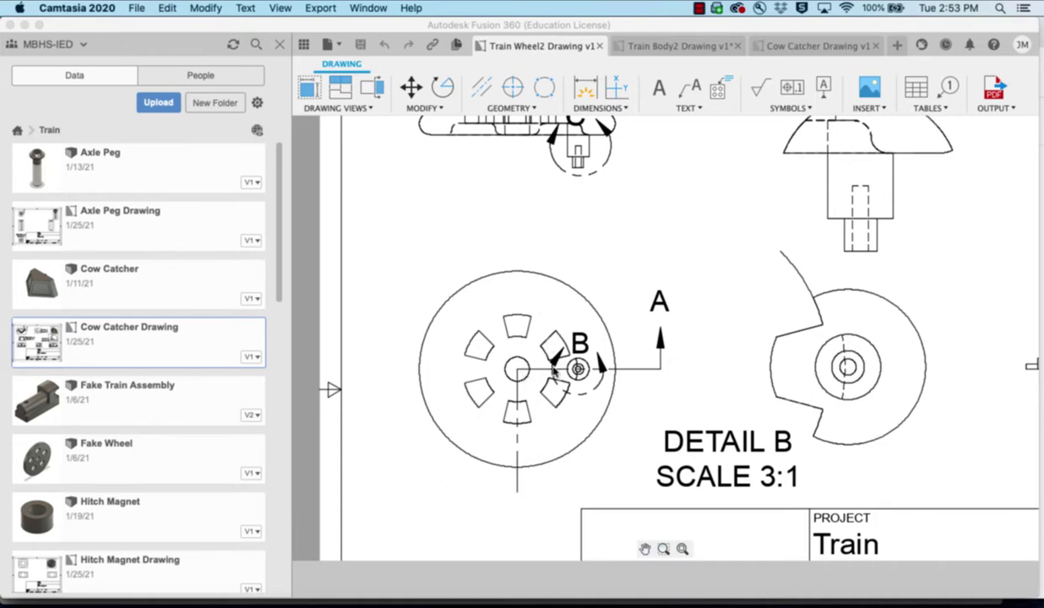
Add a centre mark to the wheel's central hub hole in the front view
{"action": "left_click", "coordinate": [511, 90]}
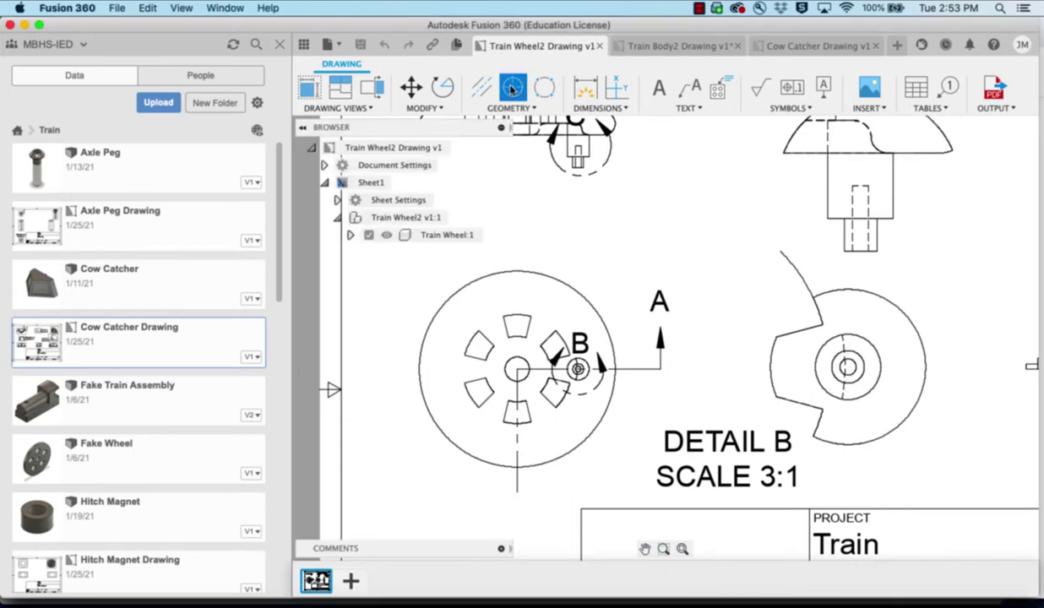
{"action": "left_click", "coordinate": [518, 371]}
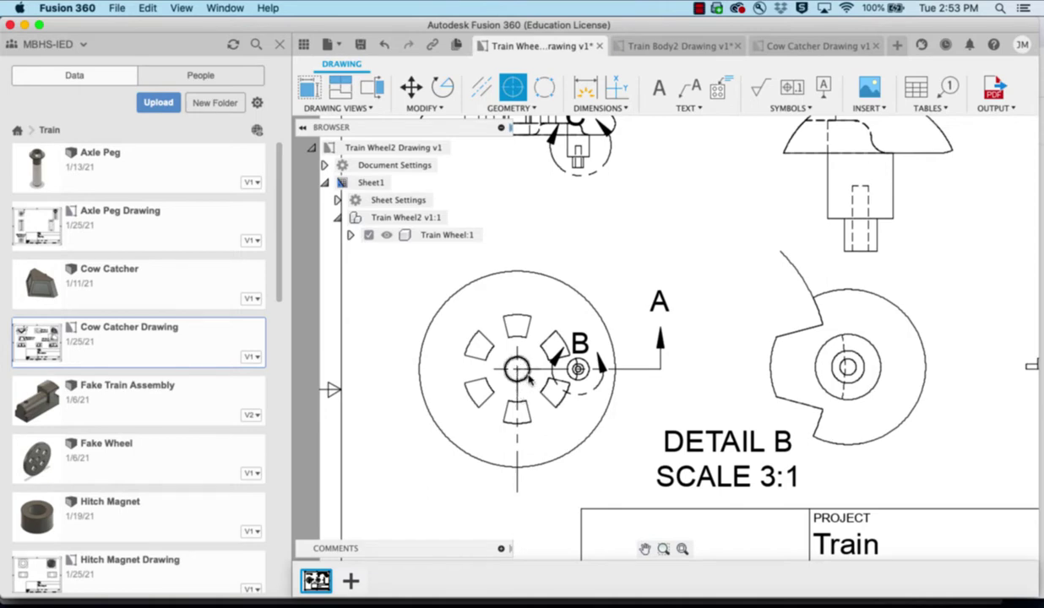
Add a 15° angular dimension between the first pair of wheel slot edges
{"action": "left_click", "coordinate": [608, 110]}
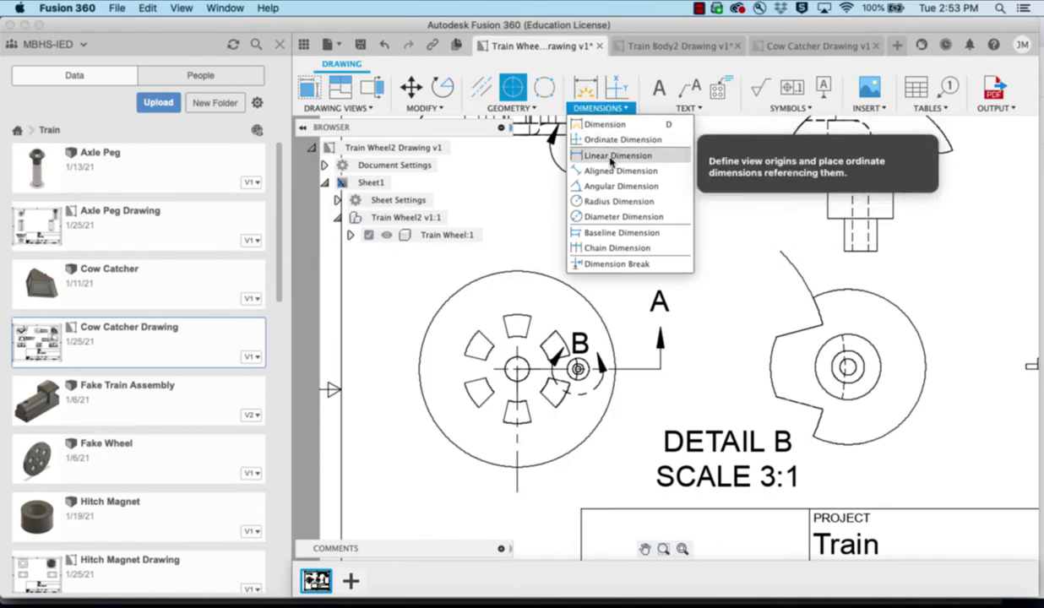
{"action": "left_click", "coordinate": [608, 188]}
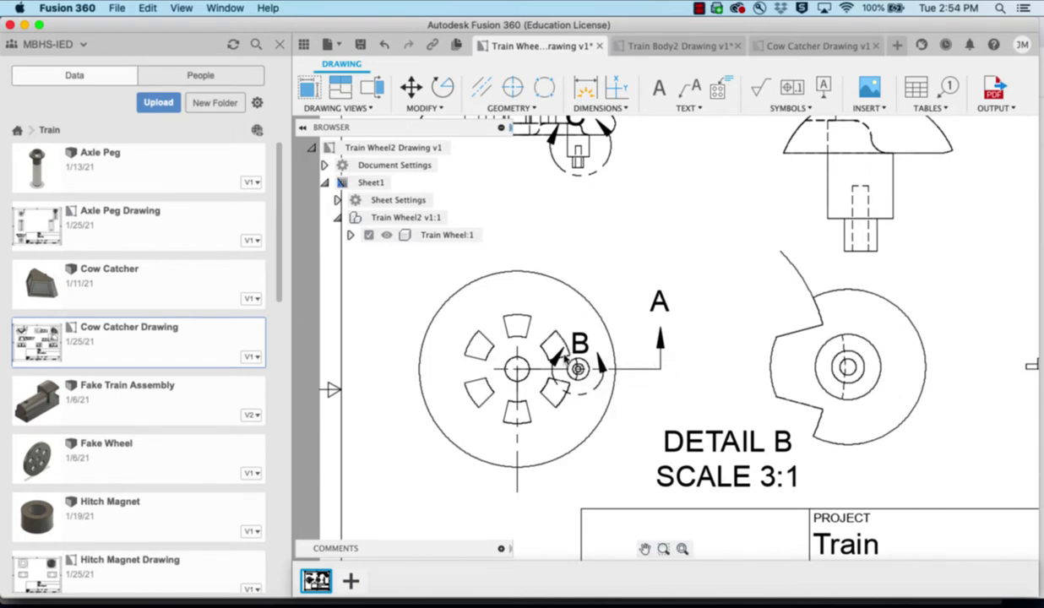
{"action": "left_click", "coordinate": [562, 361]}
{"action": "scroll", "coordinate": [560, 363], "scroll_direction": "up", "scroll_amount": 3}
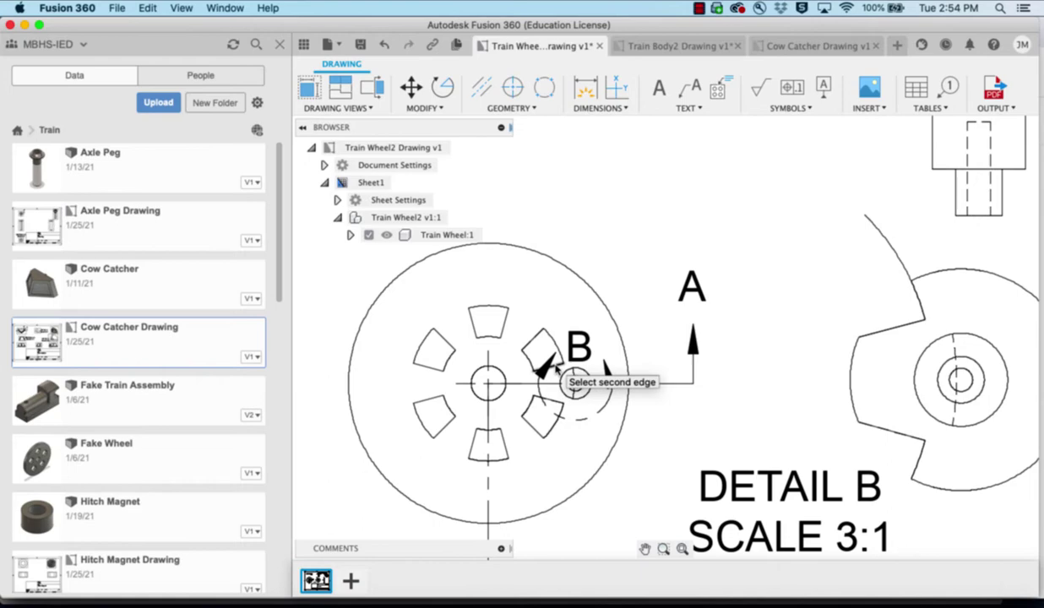
{"action": "left_click", "coordinate": [581, 383]}
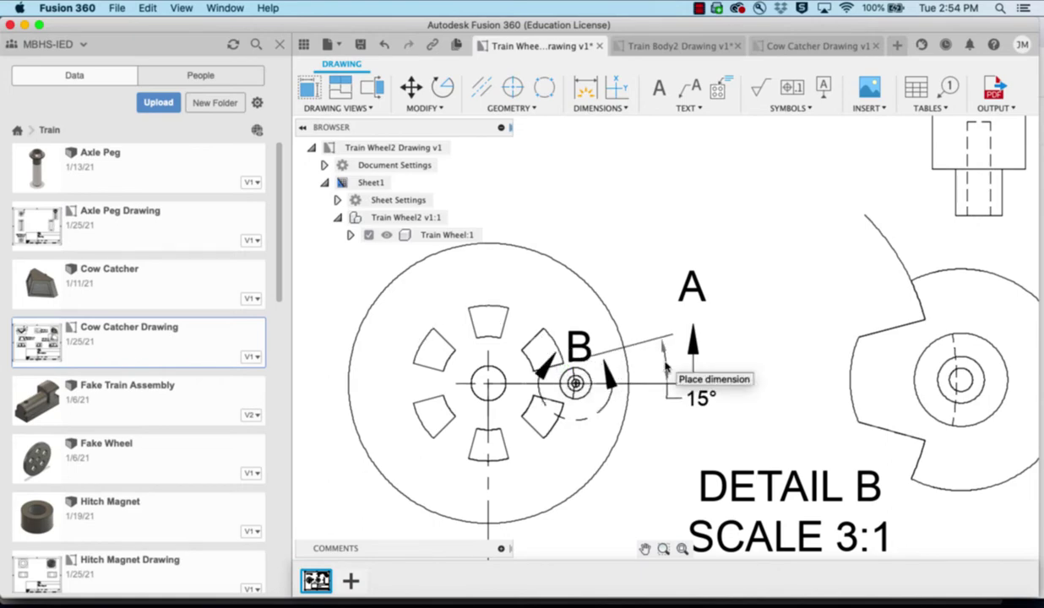
{"action": "left_click", "coordinate": [666, 365]}
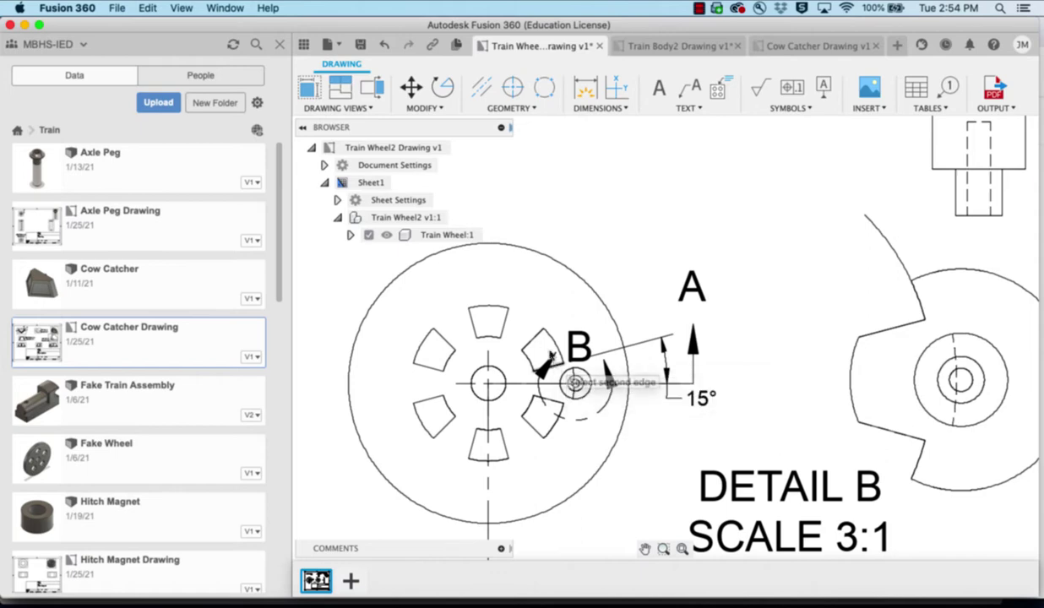
Add a 30° angle from the slot edge to the 15° line, then move to Train Body2
{"action": "left_click", "coordinate": [538, 336]}
{"action": "left_click", "coordinate": [600, 353]}
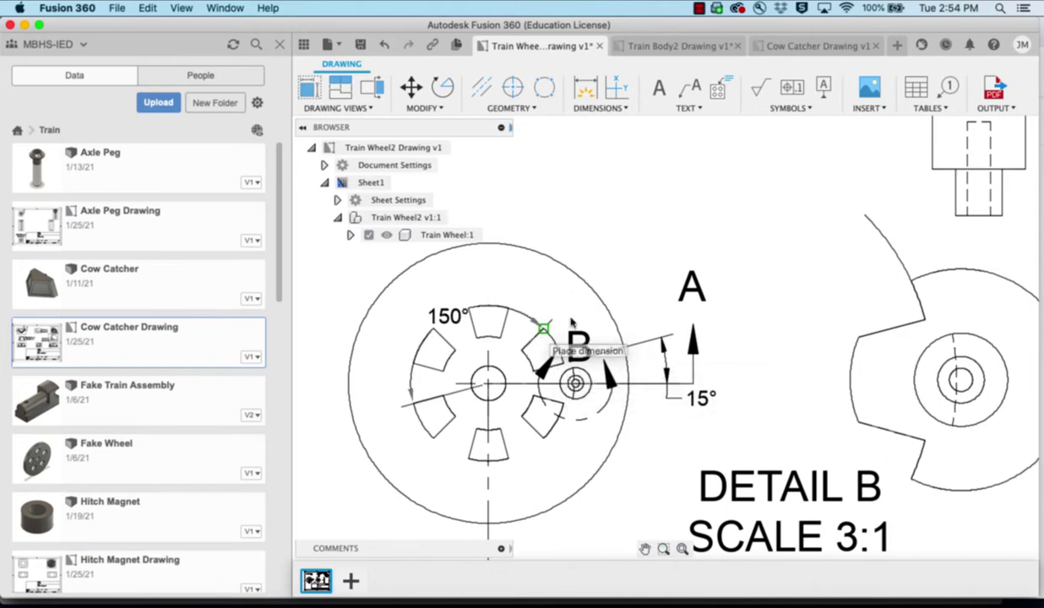
{"action": "left_click", "coordinate": [639, 289]}
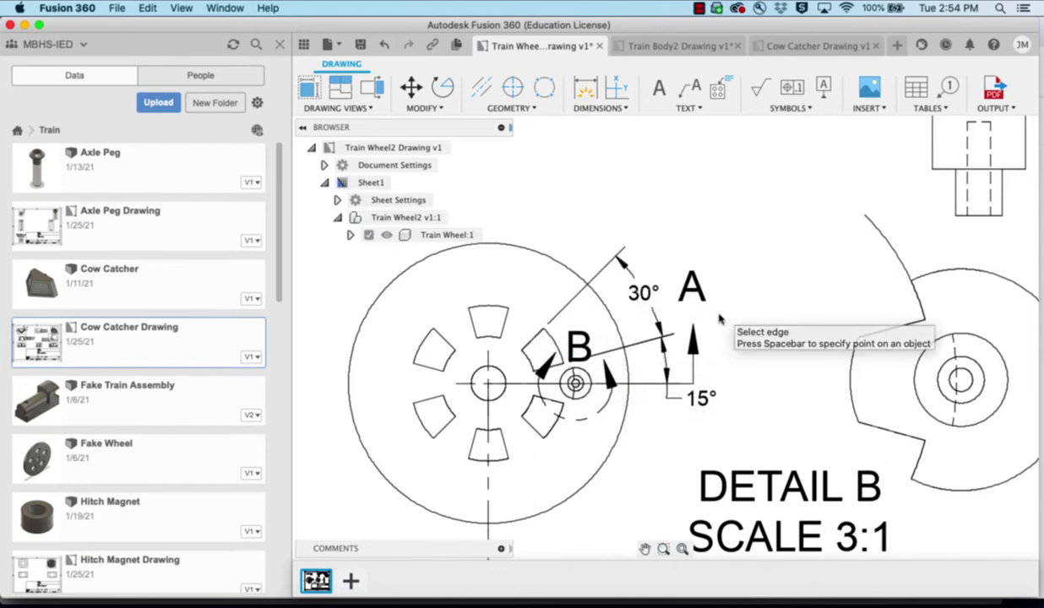
{"action": "scroll", "coordinate": [698, 321], "scroll_direction": "right", "scroll_amount": 3}
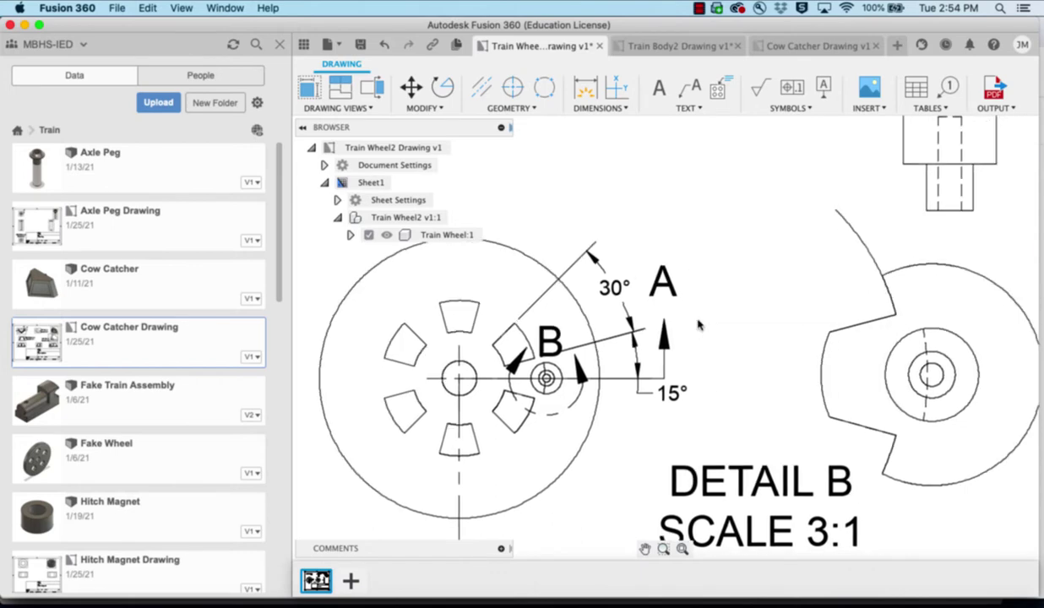
{"action": "scroll", "coordinate": [698, 324], "scroll_direction": "down", "scroll_amount": 2}
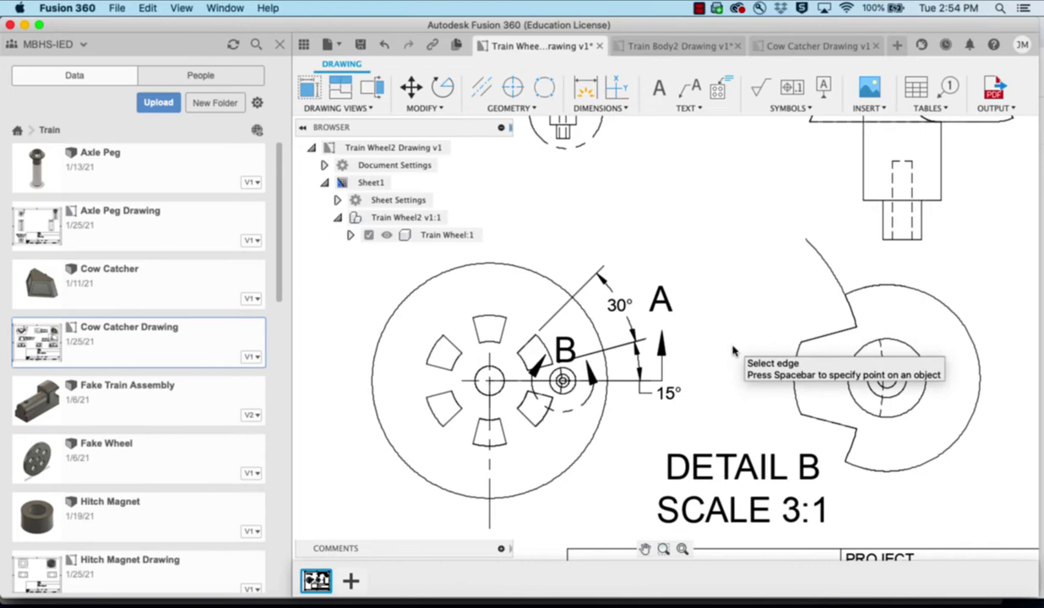
{"action": "left_click", "coordinate": [677, 48]}
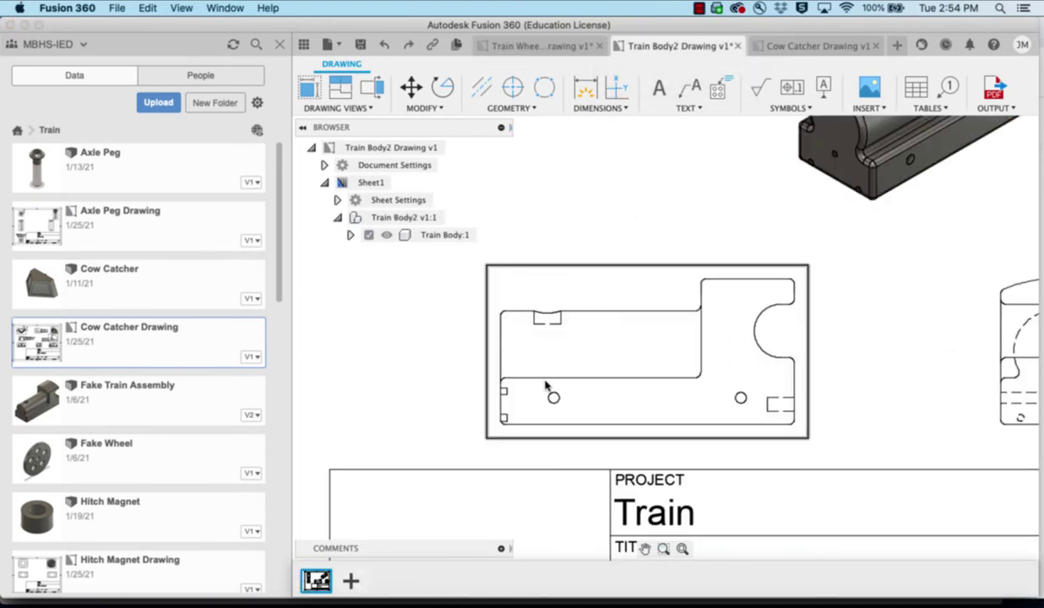
Place a centre mark on the lower-right hole in the Train Body2 side view
{"action": "left_click", "coordinate": [512, 88]}
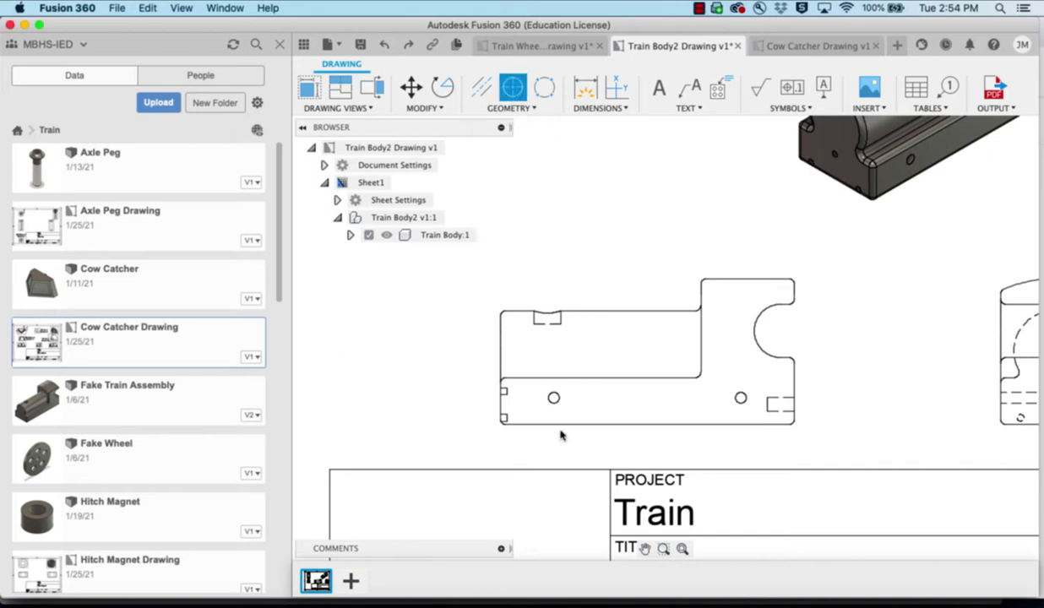
{"action": "left_click", "coordinate": [741, 399]}
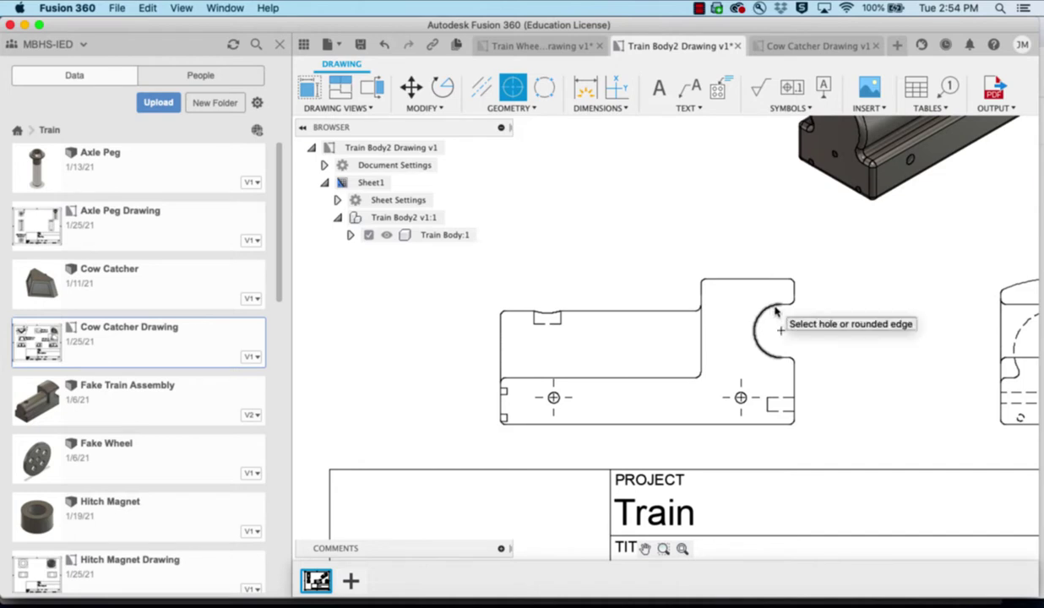
Dimension the notch's arc centre 1.75 up from the bottom edge
{"action": "left_click", "coordinate": [586, 88]}
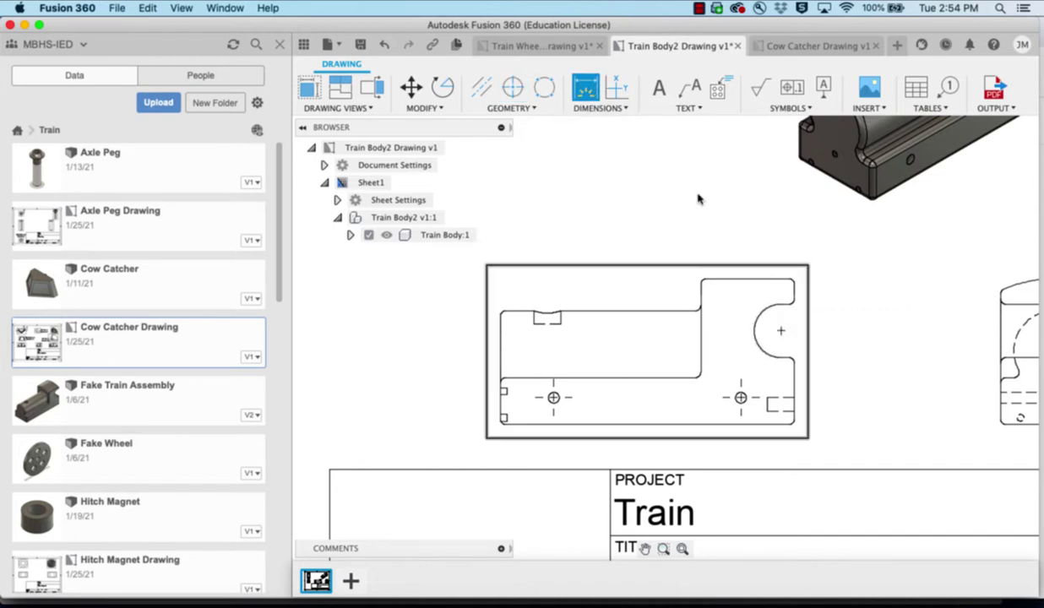
{"action": "left_click", "coordinate": [780, 333]}
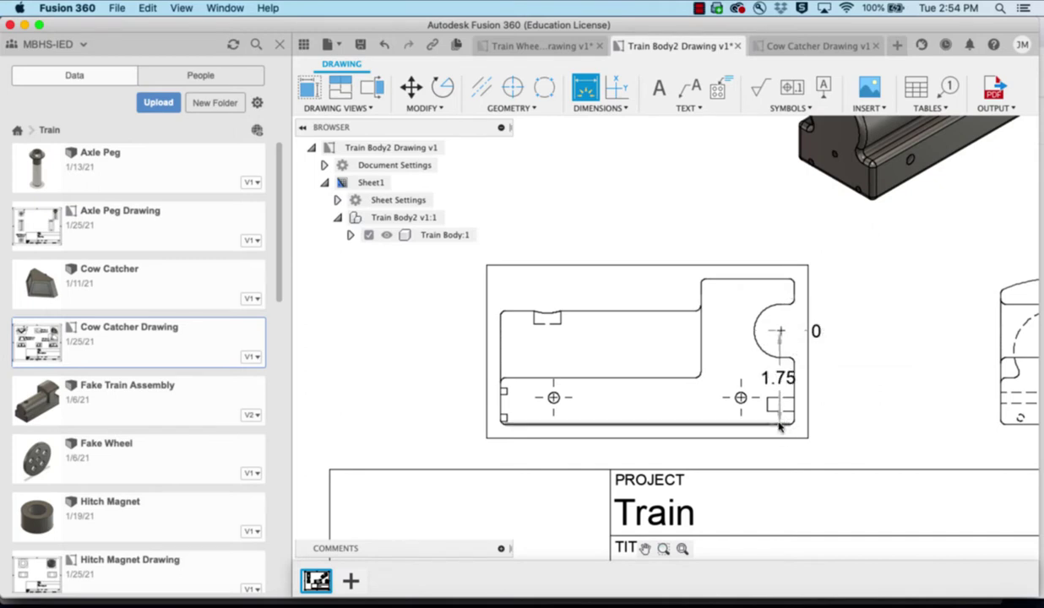
{"action": "left_click", "coordinate": [780, 426]}
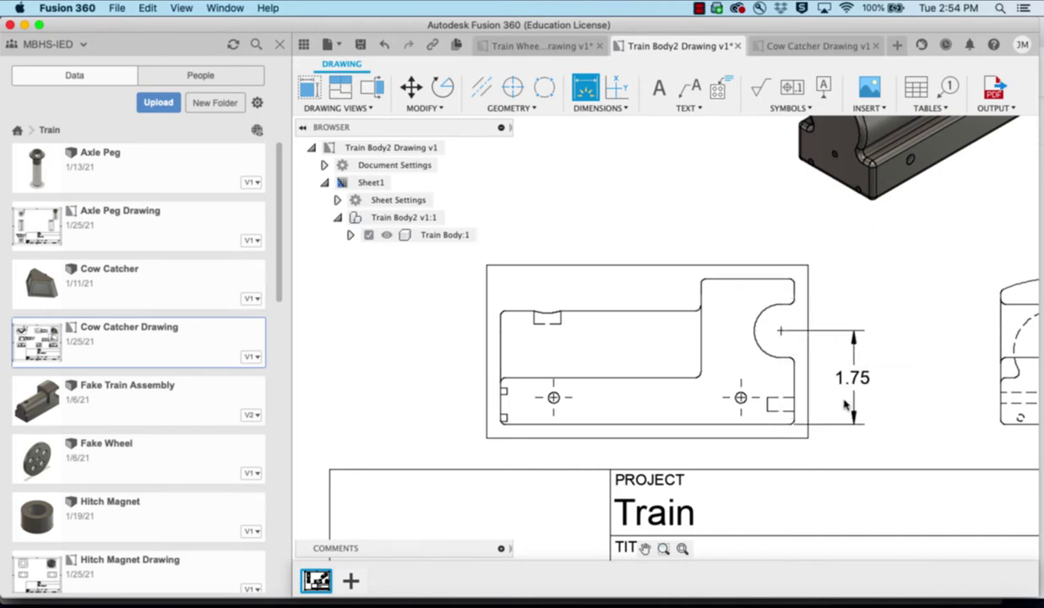
{"action": "left_click", "coordinate": [845, 406]}
Add the .25 horizontal dimension from the arc centre to the right edge, placed above the part
{"action": "left_click", "coordinate": [780, 333]}
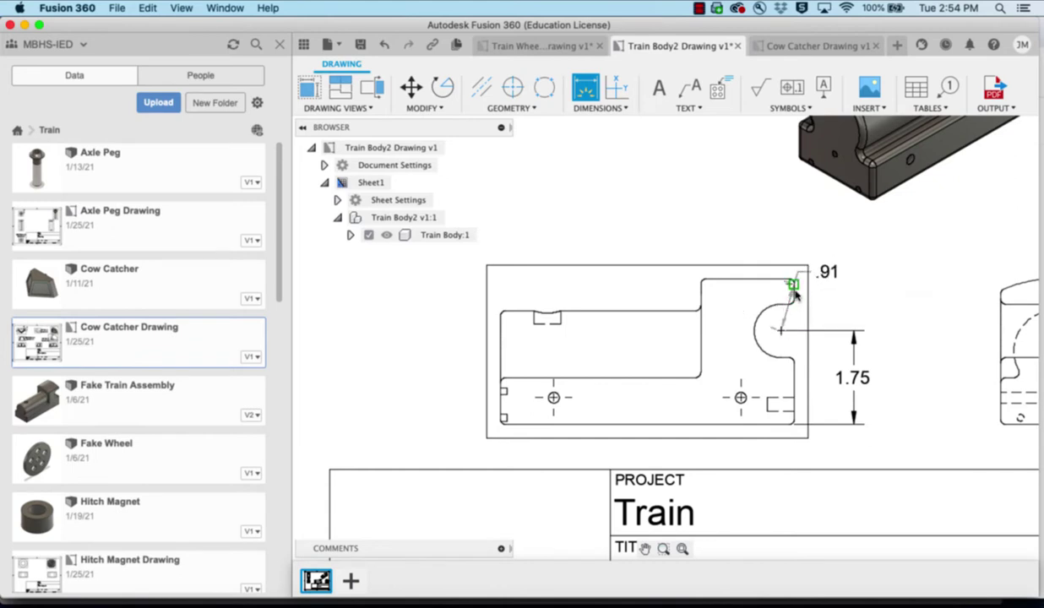
{"action": "left_click", "coordinate": [793, 285]}
{"action": "key", "text": "Escape"}
{"action": "left_click", "coordinate": [781, 331]}
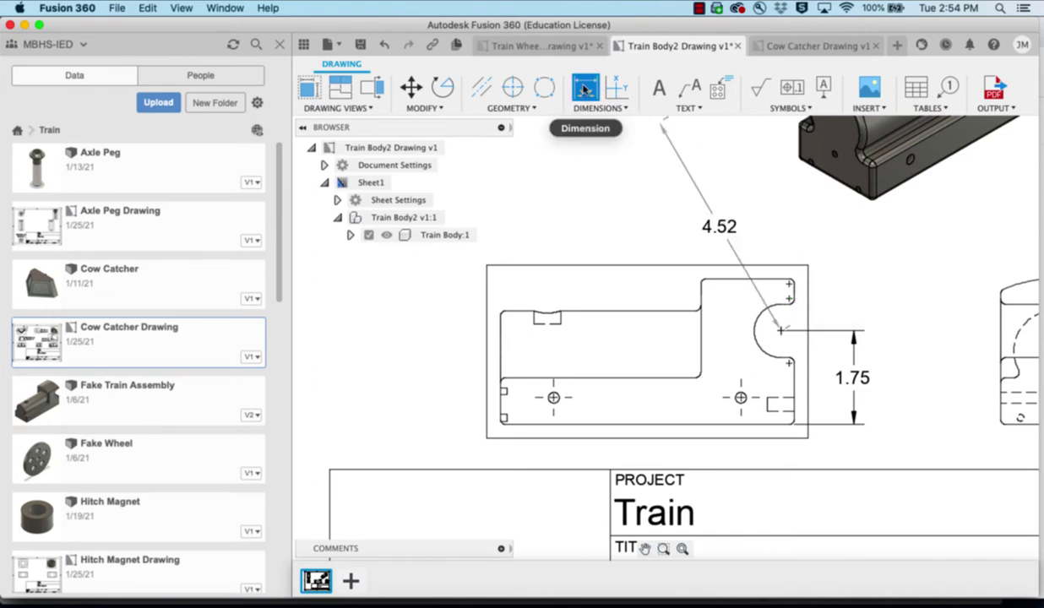
{"action": "left_click", "coordinate": [585, 90]}
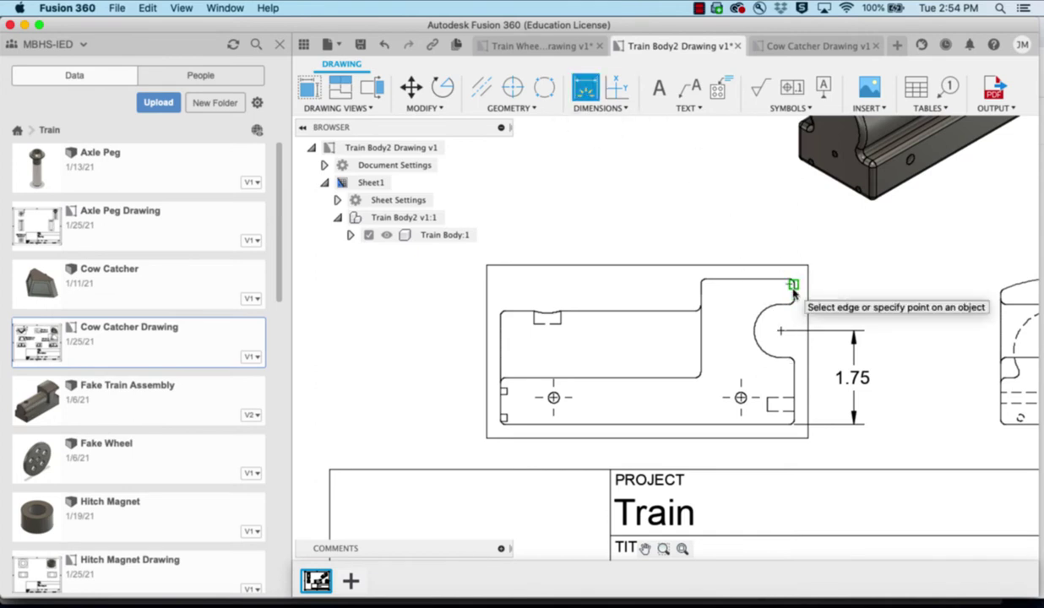
{"action": "scroll", "coordinate": [794, 293], "scroll_direction": "up", "scroll_amount": 1}
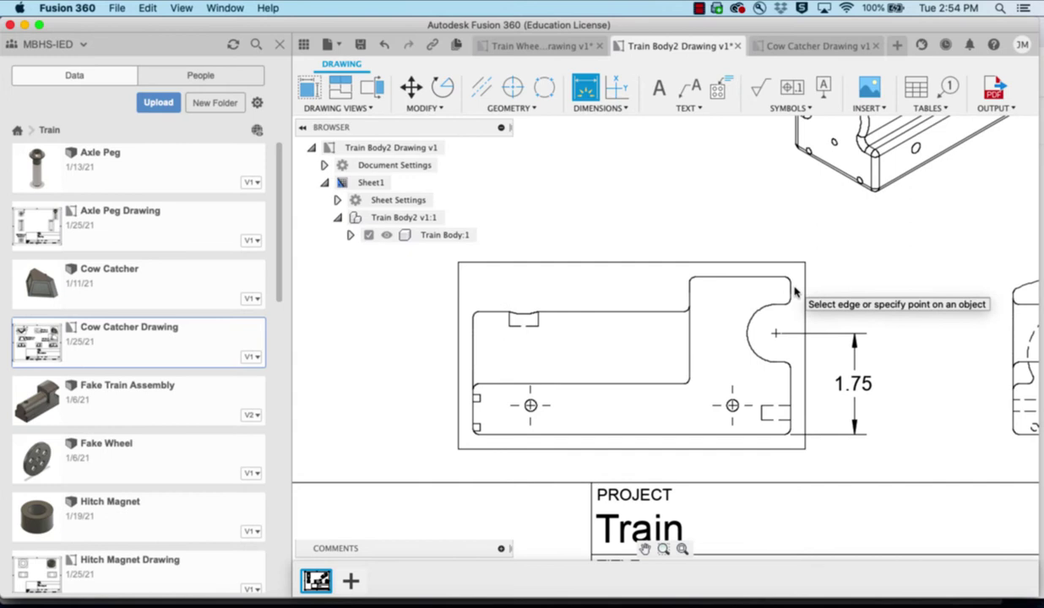
{"action": "scroll", "coordinate": [794, 293], "scroll_direction": "up", "scroll_amount": 2}
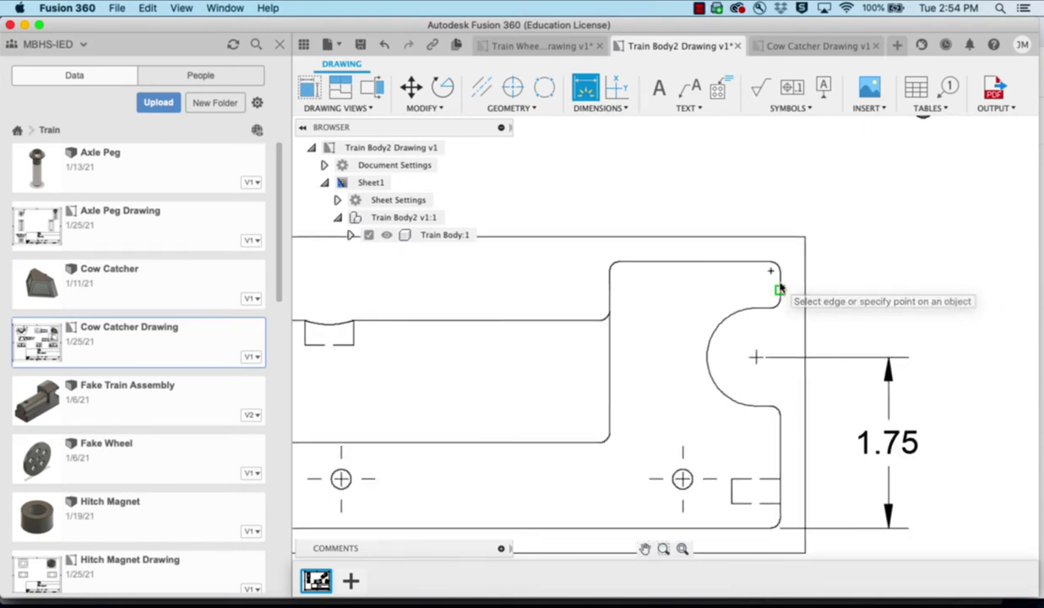
{"action": "scroll", "coordinate": [781, 287], "scroll_direction": "up", "scroll_amount": 1}
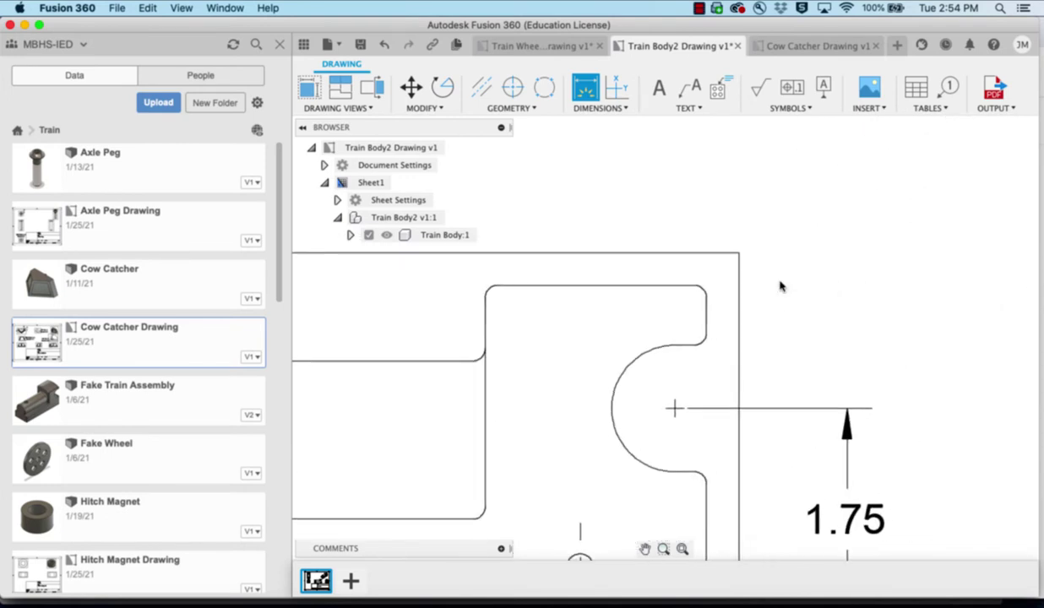
{"action": "left_click", "coordinate": [702, 317]}
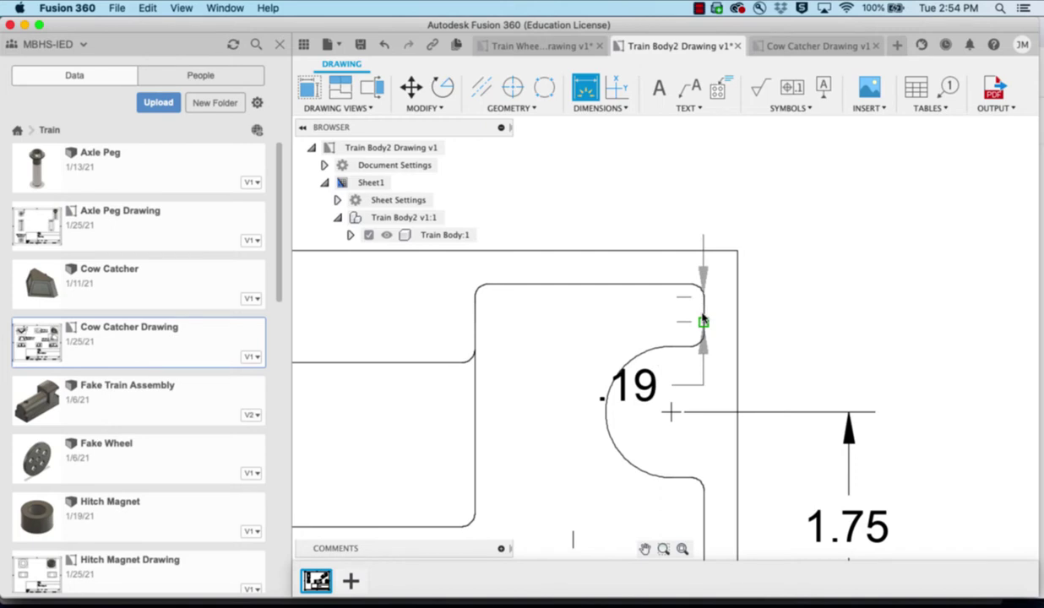
{"action": "left_click", "coordinate": [672, 412]}
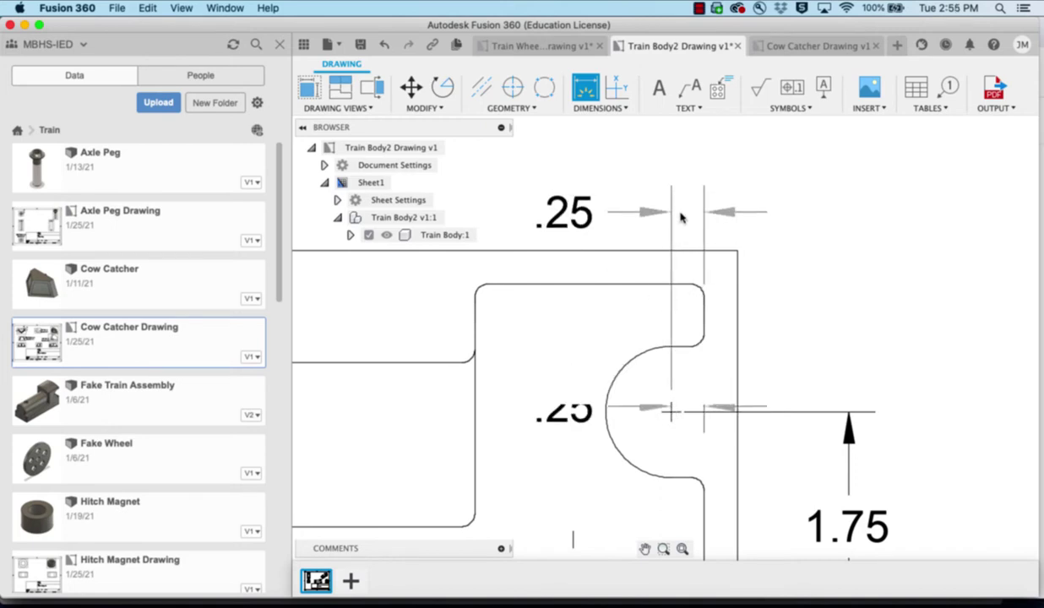
{"action": "left_click", "coordinate": [680, 208]}
{"action": "scroll", "coordinate": [826, 234], "scroll_direction": "down", "scroll_amount": 3}
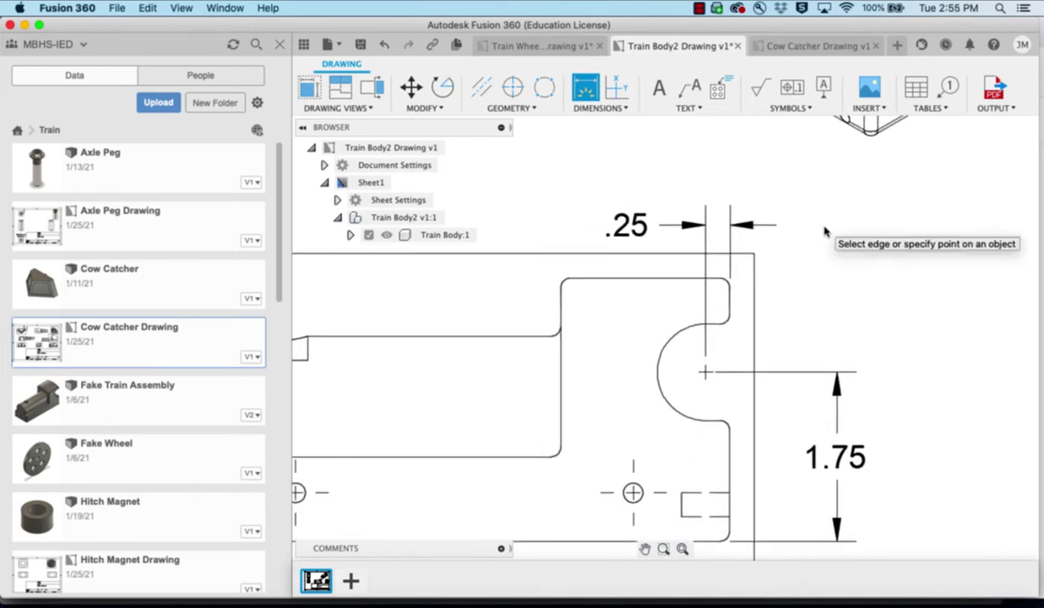
Dimension the right hole's centre .5 above the bottom edge, placed right of the part
{"action": "scroll", "coordinate": [852, 233], "scroll_direction": "down", "scroll_amount": 2}
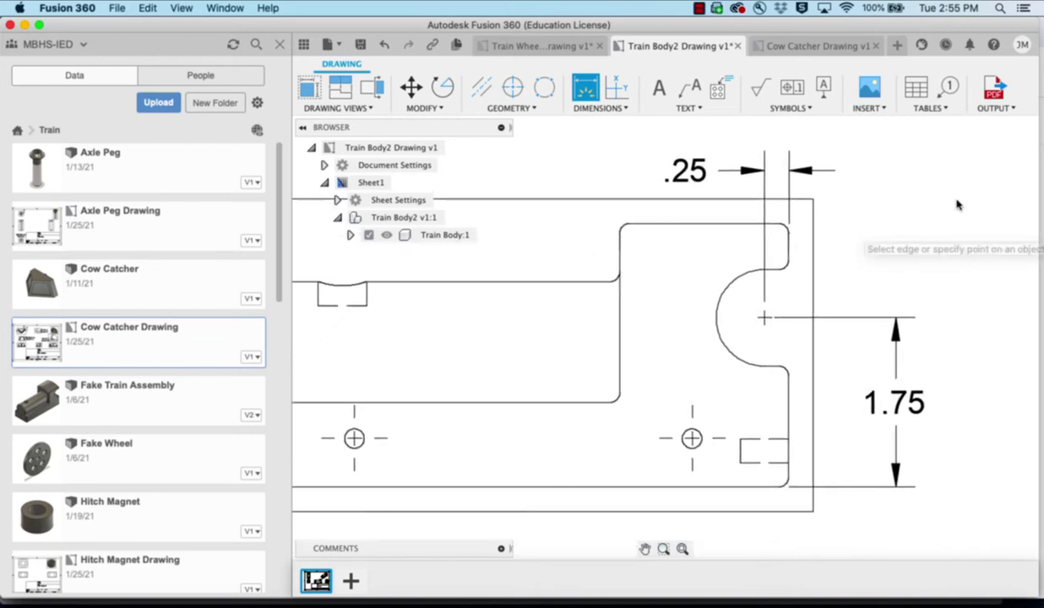
{"action": "left_click", "coordinate": [723, 439]}
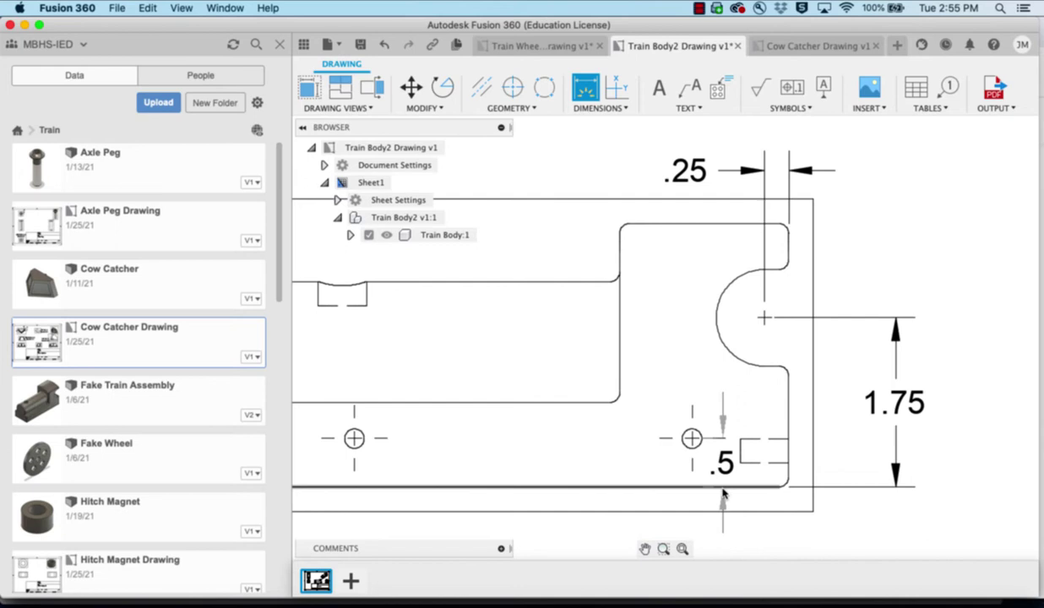
{"action": "left_click", "coordinate": [777, 486]}
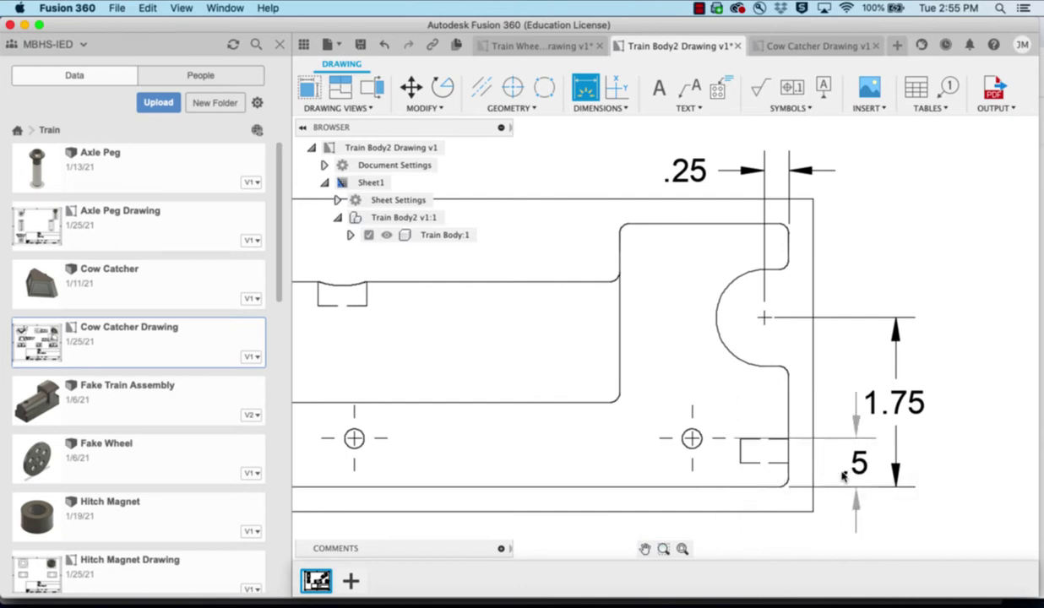
{"action": "left_click", "coordinate": [841, 475]}
Add a 1 horizontal dimension from the hole centerline to the right-edge corner, below the part
{"action": "left_click", "coordinate": [789, 465]}
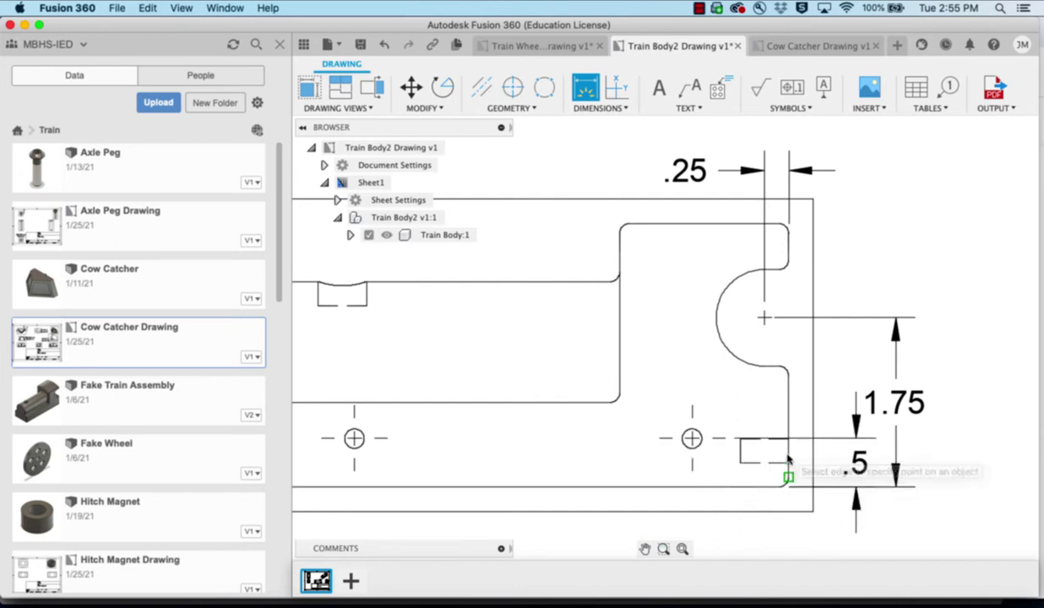
{"action": "left_click", "coordinate": [692, 469]}
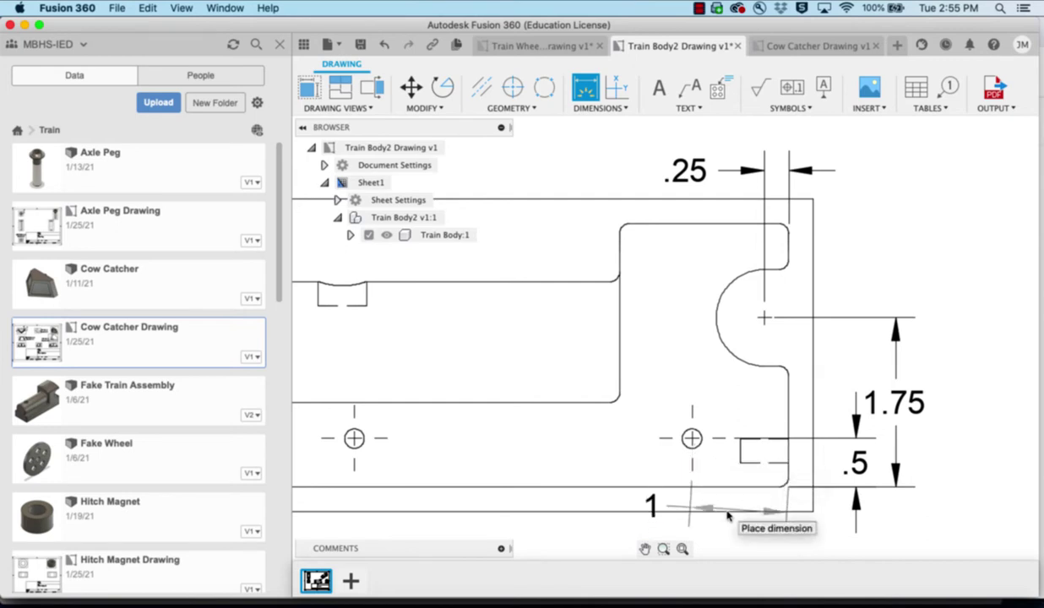
{"action": "key", "text": "Escape"}
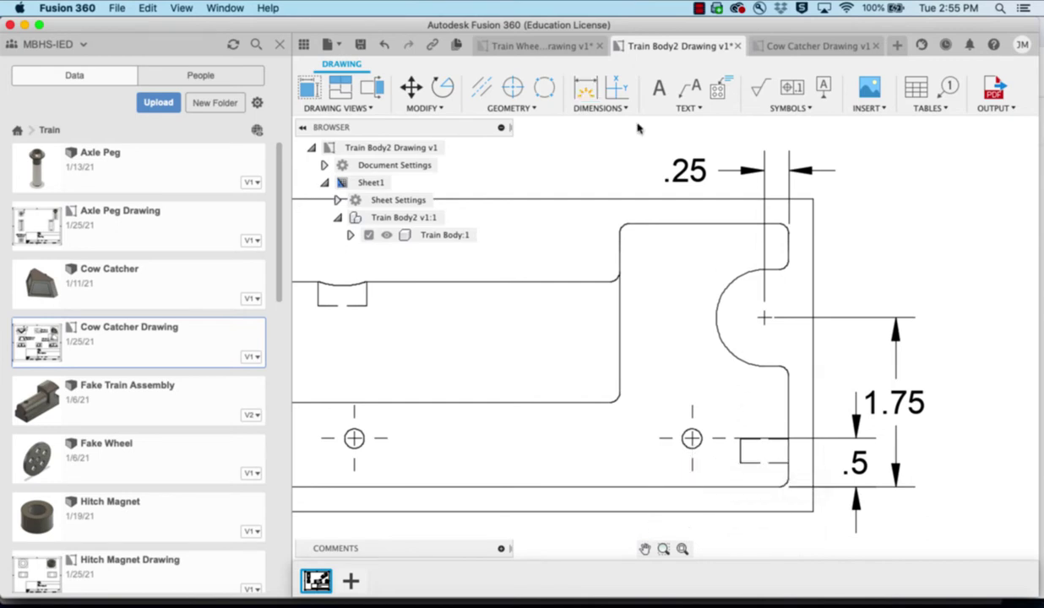
{"action": "left_click", "coordinate": [586, 86]}
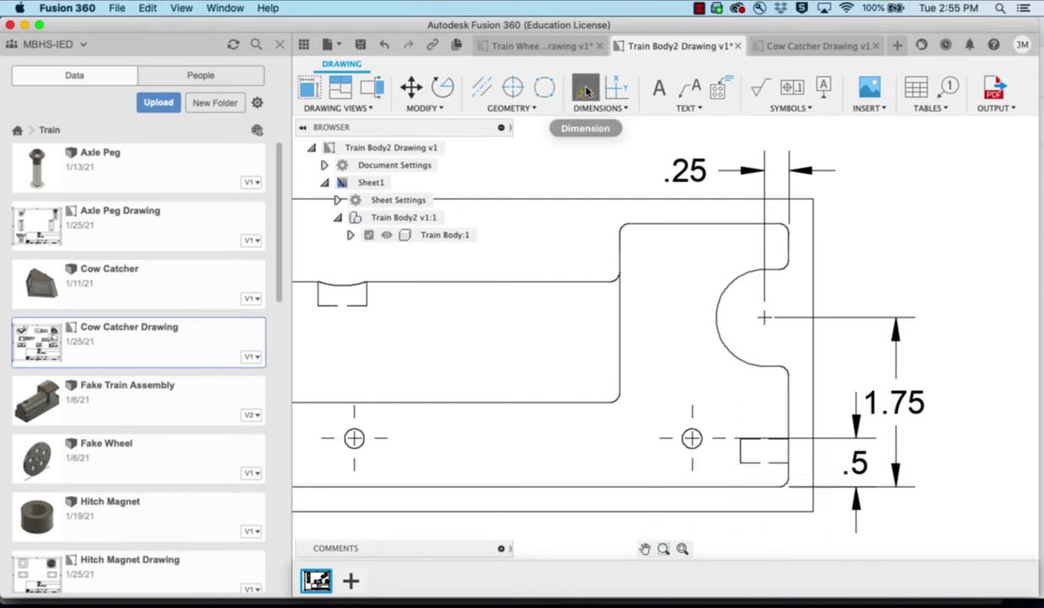
{"action": "left_click", "coordinate": [692, 465]}
{"action": "left_click", "coordinate": [789, 477]}
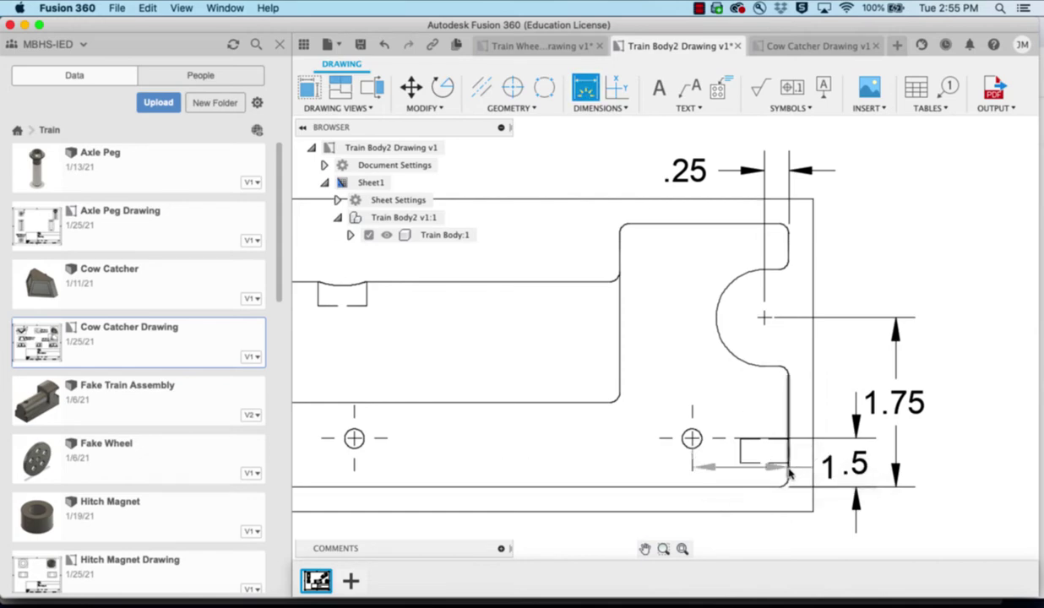
{"action": "left_click", "coordinate": [782, 537]}
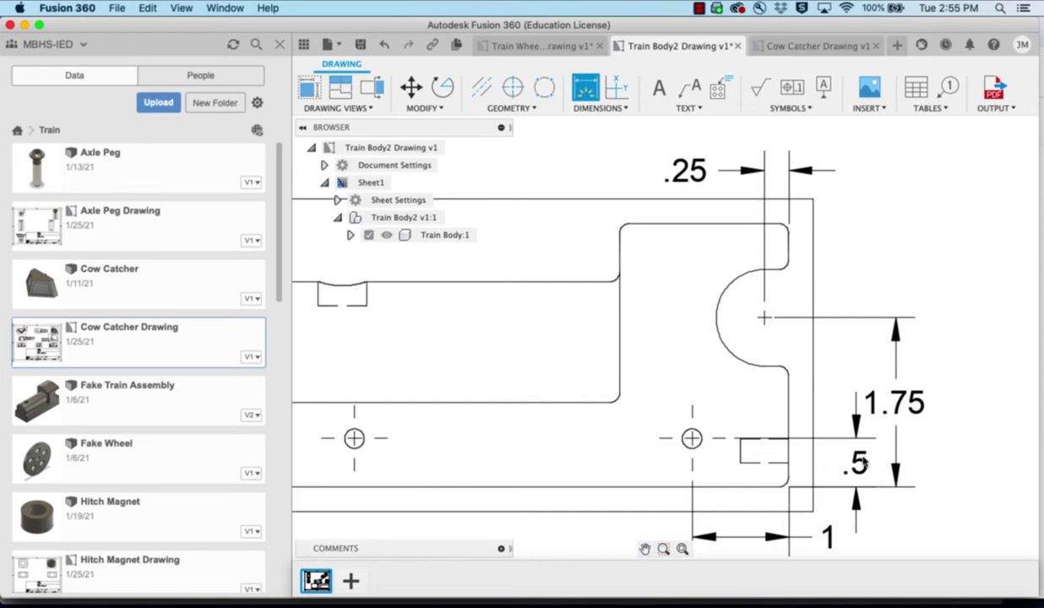
{"action": "scroll", "coordinate": [883, 380], "scroll_direction": "down", "scroll_amount": 5}
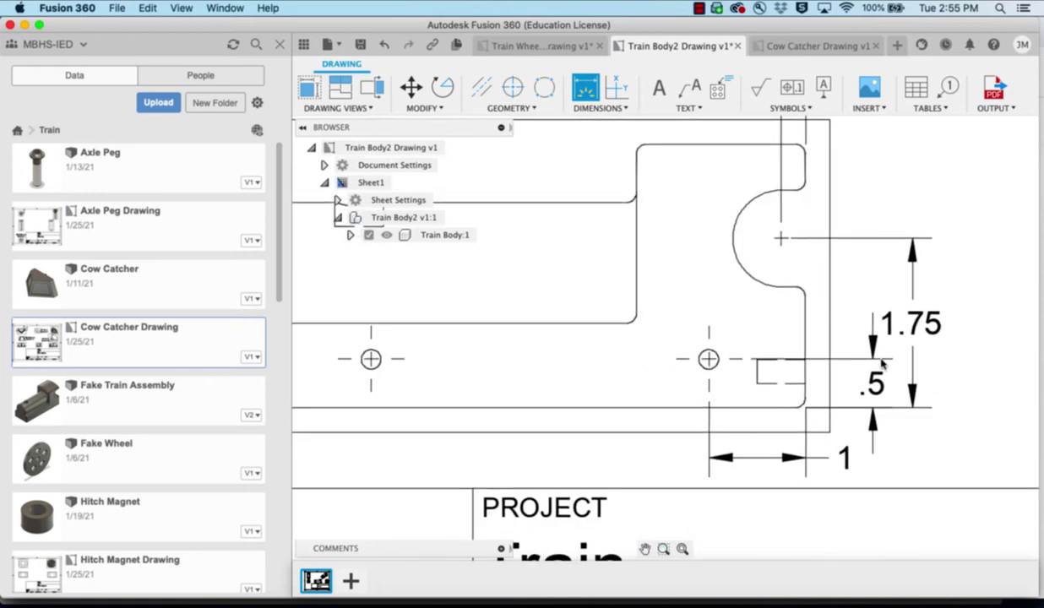
Attach the 2X Ø.2 ↧ 2, 1/4-20 UNC - 1B hole note to the right hole
{"action": "left_click", "coordinate": [718, 91]}
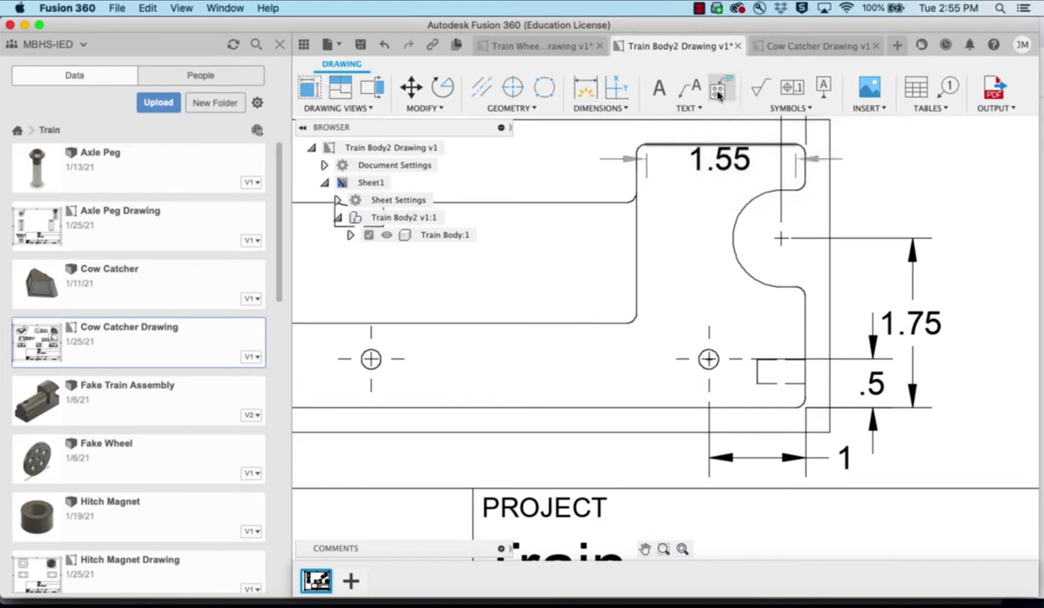
{"action": "left_click", "coordinate": [700, 363]}
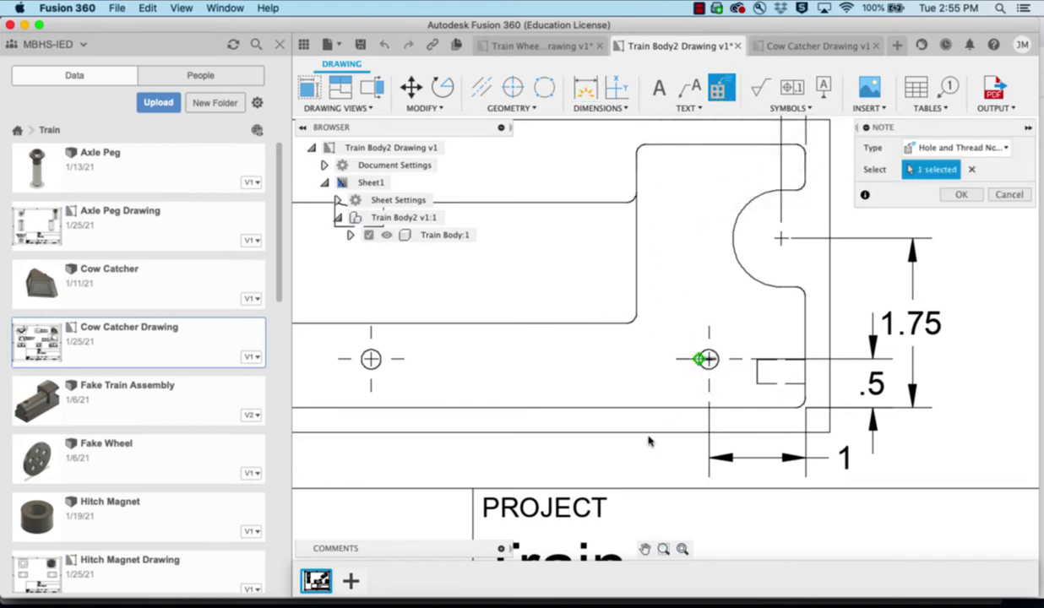
{"action": "left_click", "coordinate": [630, 467]}
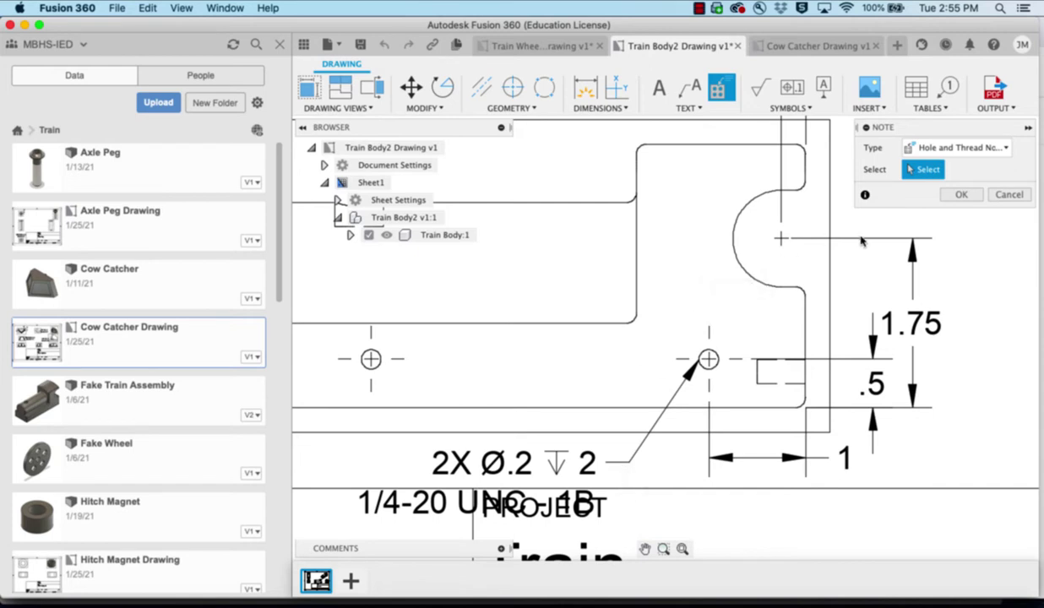
{"action": "left_click", "coordinate": [960, 195]}
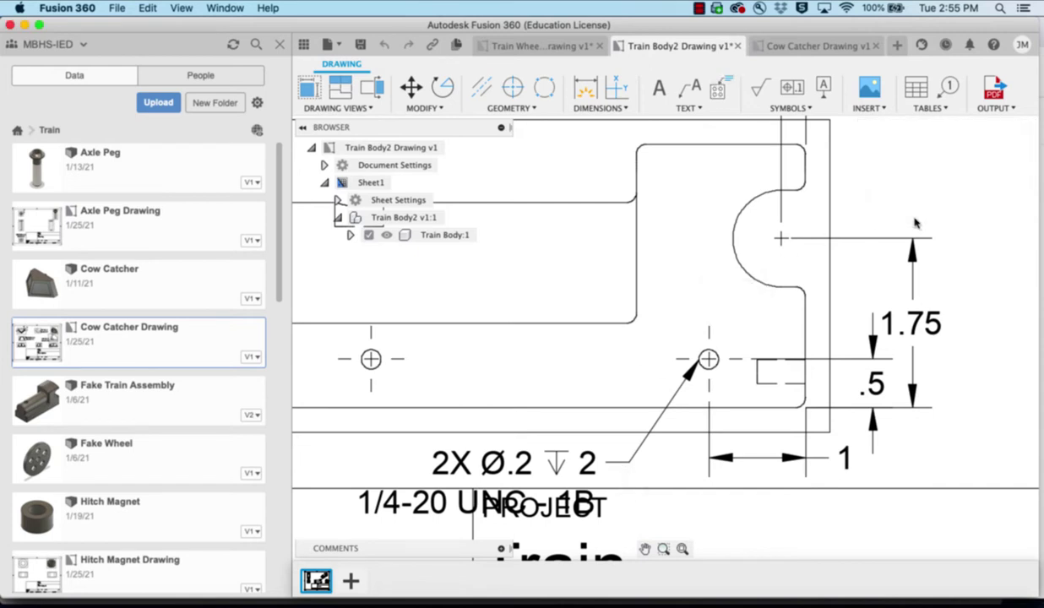
Drag the hole note's text further left of its leader
{"action": "left_click", "coordinate": [627, 465]}
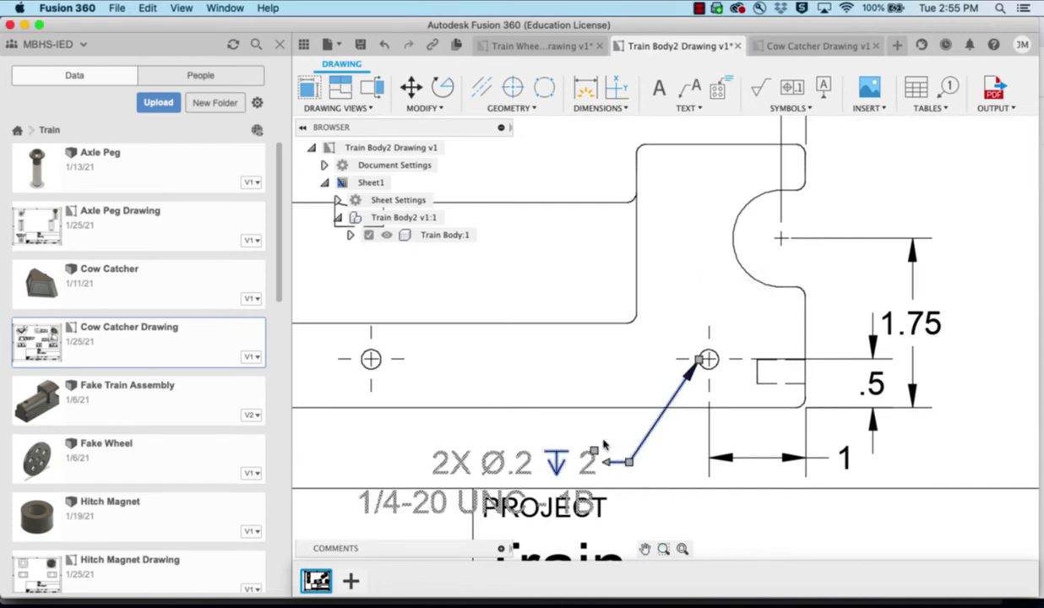
{"action": "left_click", "coordinate": [630, 465]}
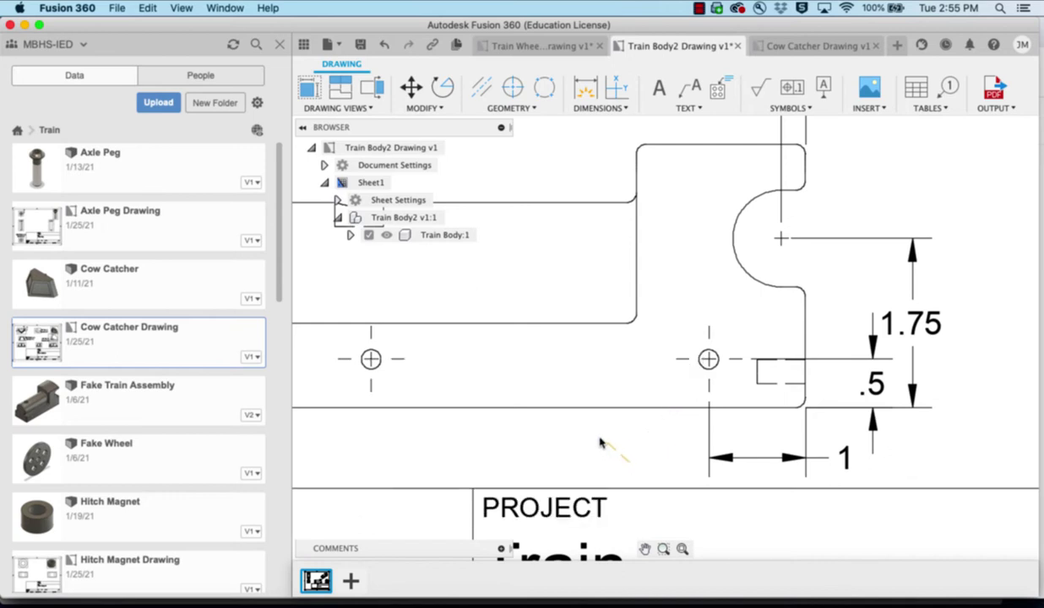
{"action": "left_click", "coordinate": [598, 436]}
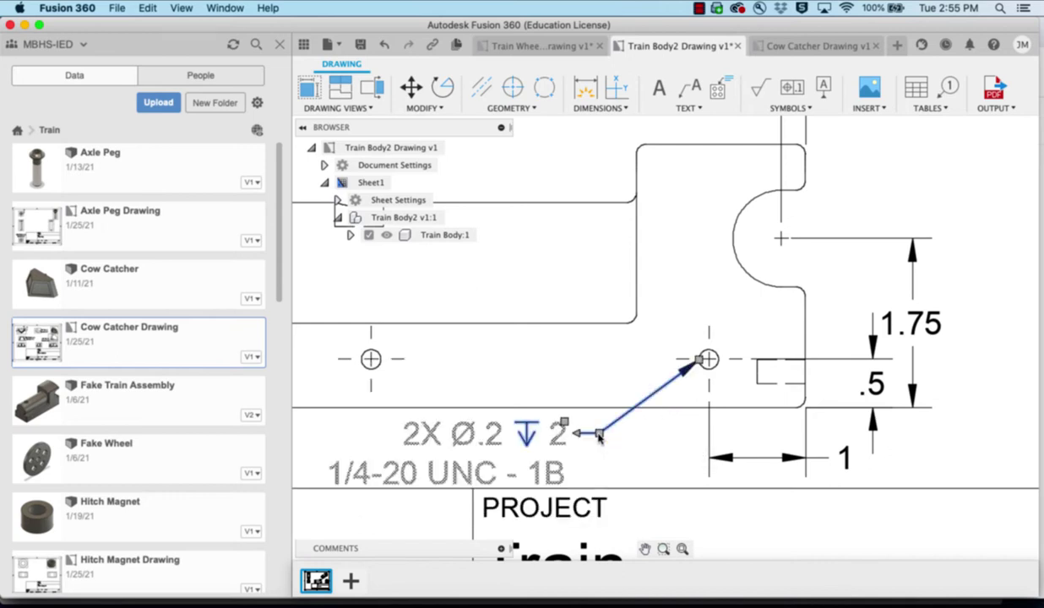
{"action": "left_click", "coordinate": [623, 457]}
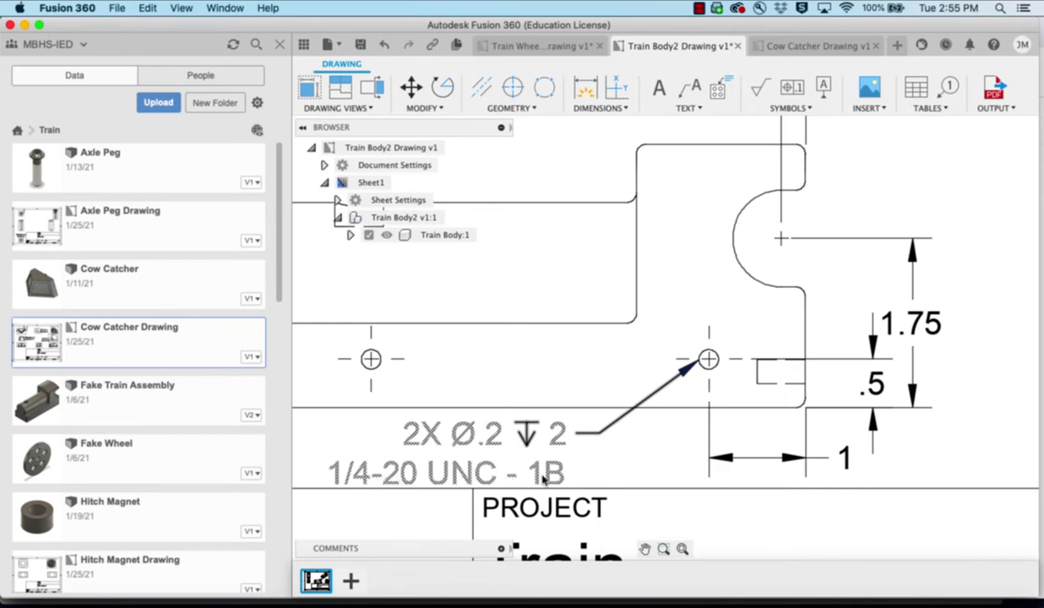
{"action": "scroll", "coordinate": [475, 374], "scroll_direction": "down", "scroll_amount": 3}
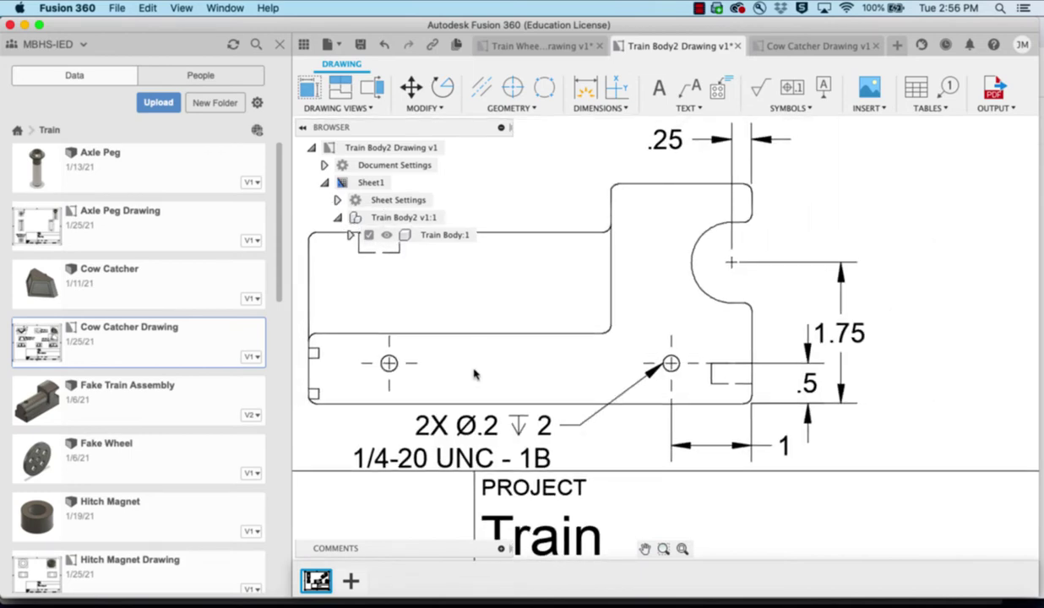
Try a diameter dimension on the left hole, then cancel it
{"action": "left_click", "coordinate": [602, 107]}
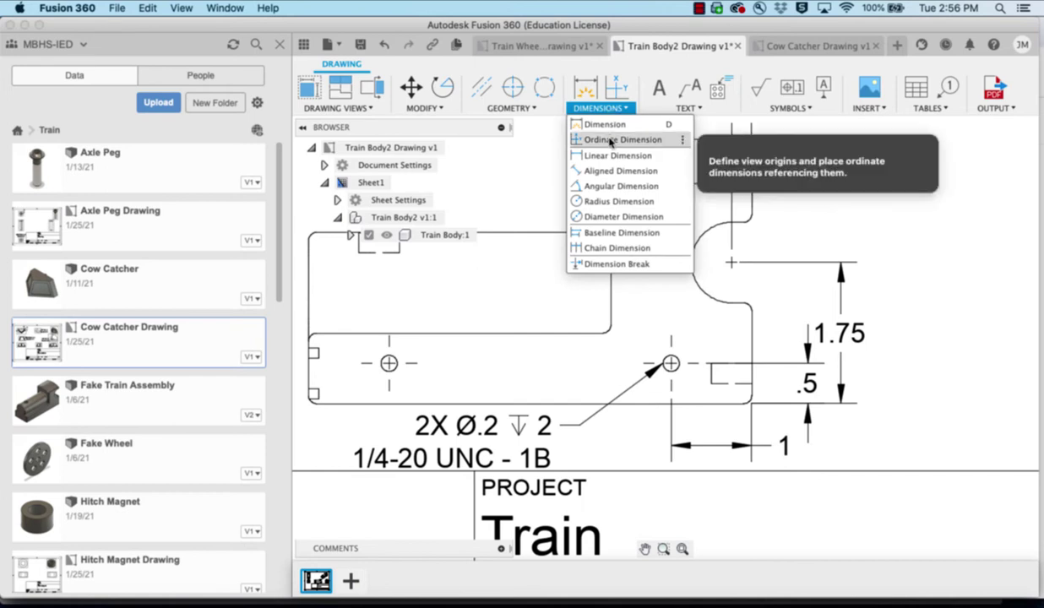
{"action": "left_click", "coordinate": [605, 219]}
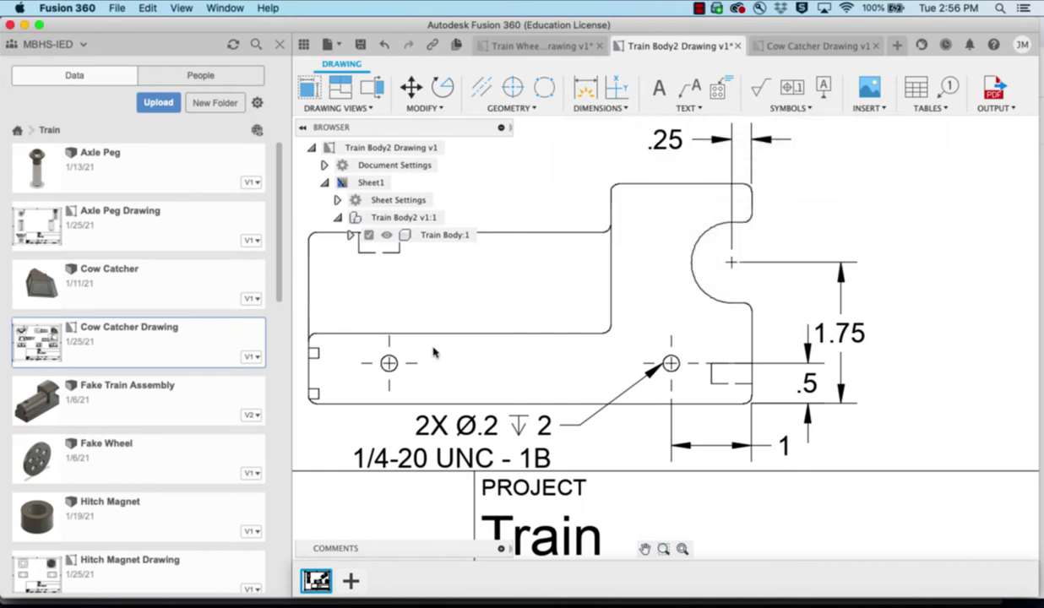
{"action": "left_click", "coordinate": [389, 364]}
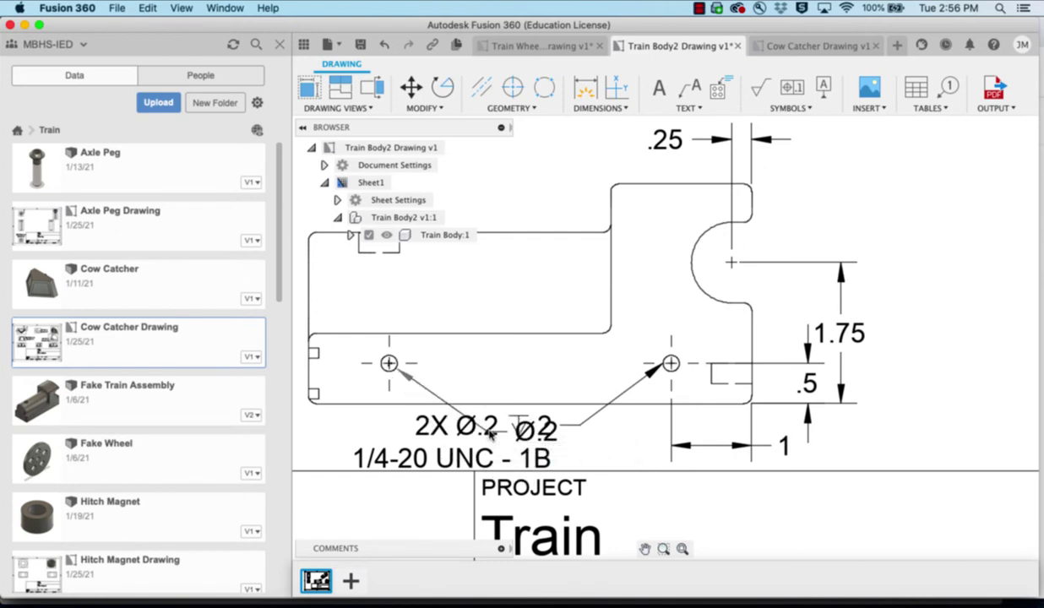
{"action": "key", "text": "Escape"}
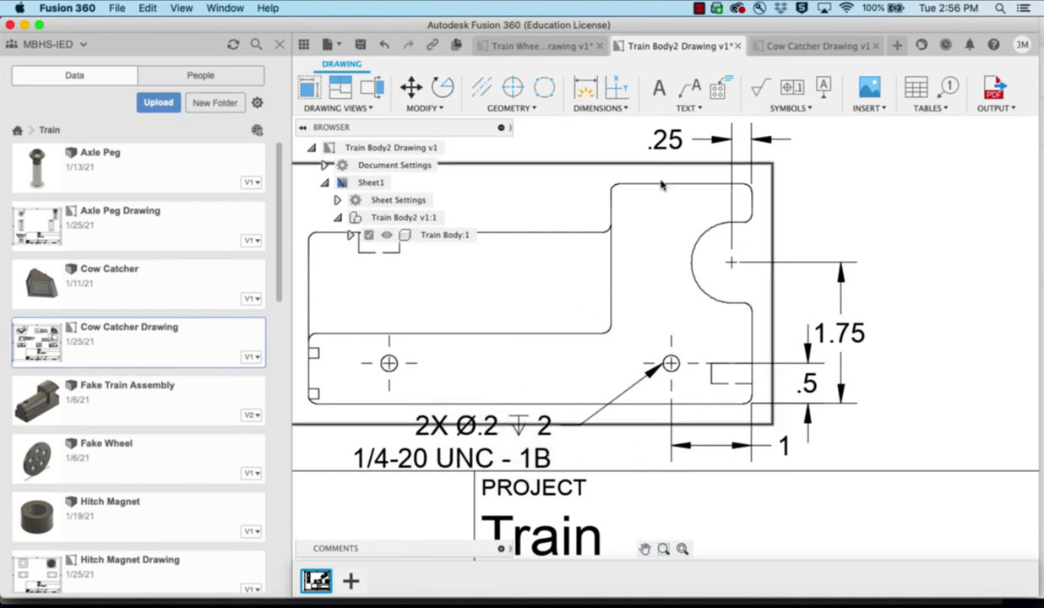
{"action": "left_click", "coordinate": [718, 89]}
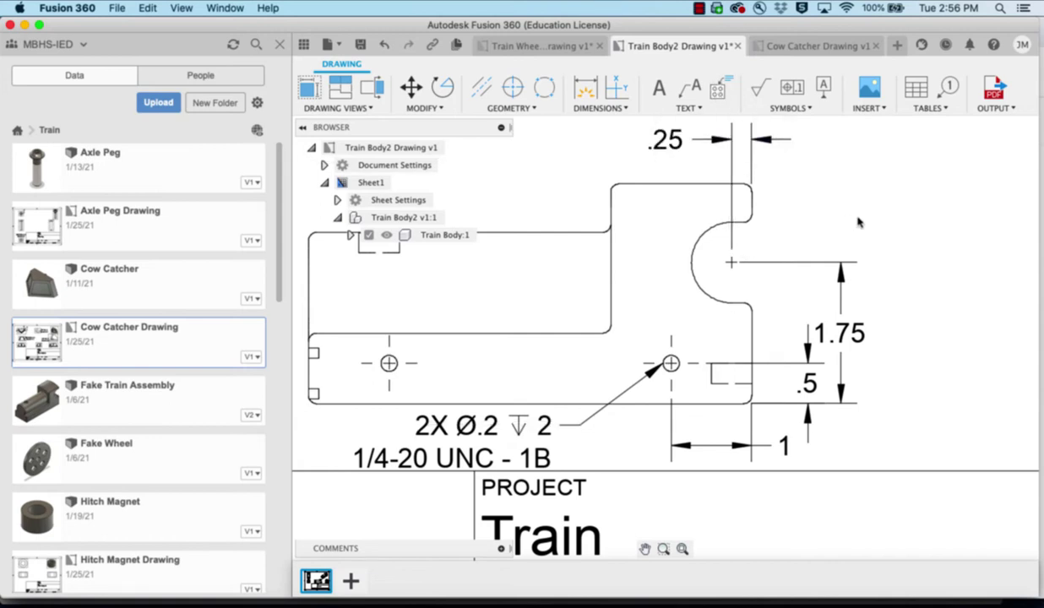
{"action": "scroll", "coordinate": [857, 222], "scroll_direction": "left", "scroll_amount": 5}
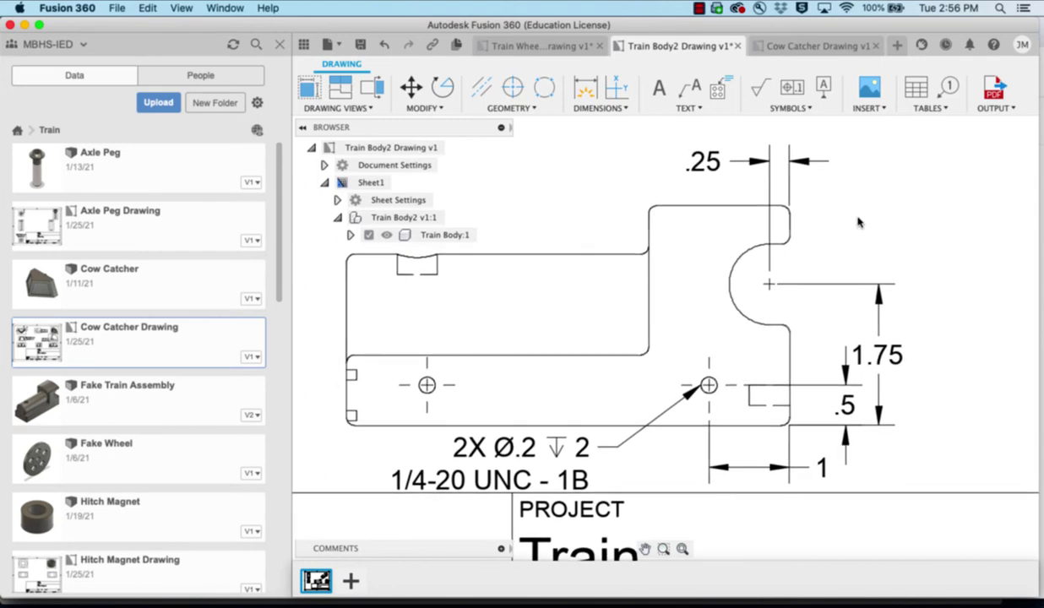
Bring up the Cow Catcher Drawing v1 sheet with Detail C at 3:1 and expand the dimension types
{"action": "left_click", "coordinate": [829, 48]}
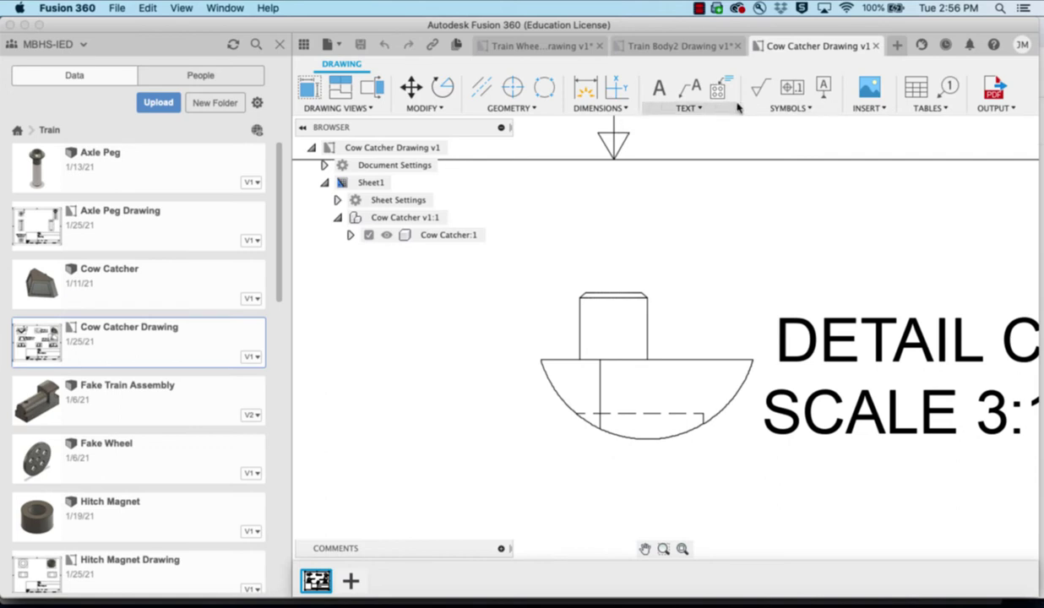
{"action": "left_click", "coordinate": [619, 109]}
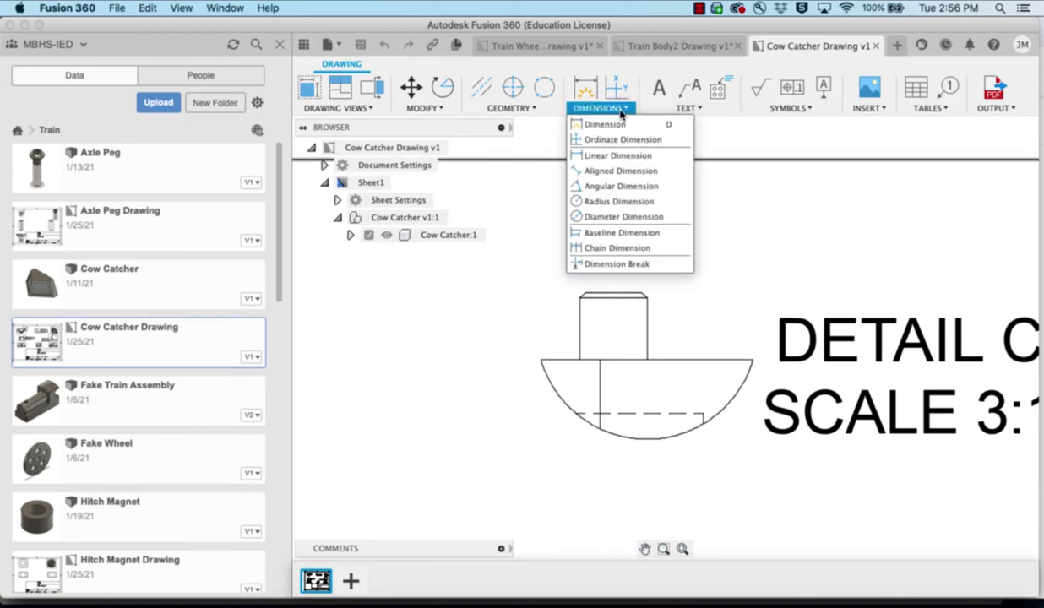
Add a 45° angular dimension between the chamfer and the block's right side
{"action": "left_click", "coordinate": [622, 188]}
{"action": "scroll", "coordinate": [649, 287], "scroll_direction": "up", "scroll_amount": 2}
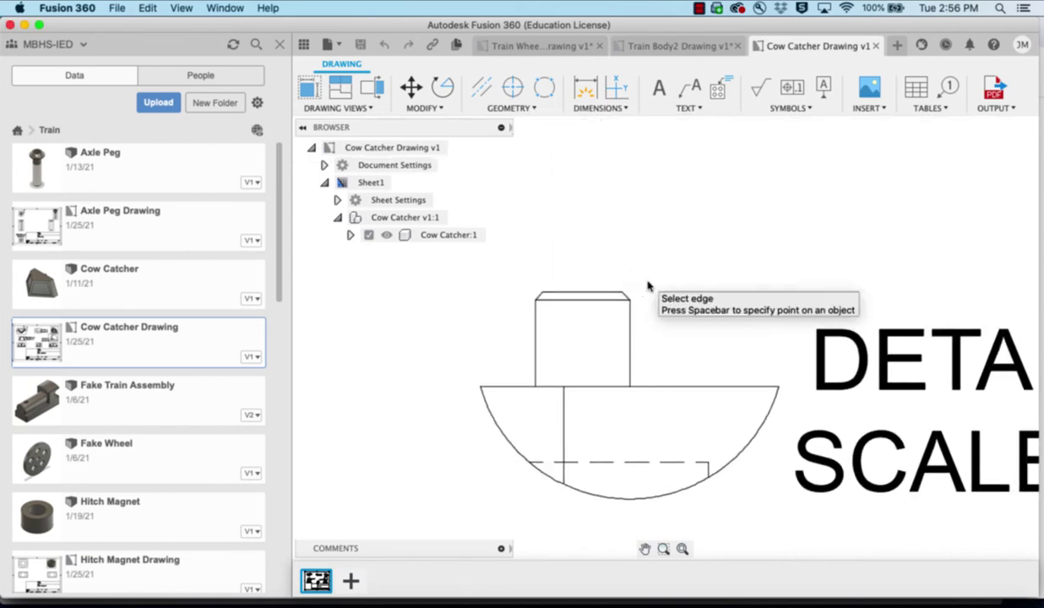
{"action": "scroll", "coordinate": [648, 285], "scroll_direction": "up", "scroll_amount": 2}
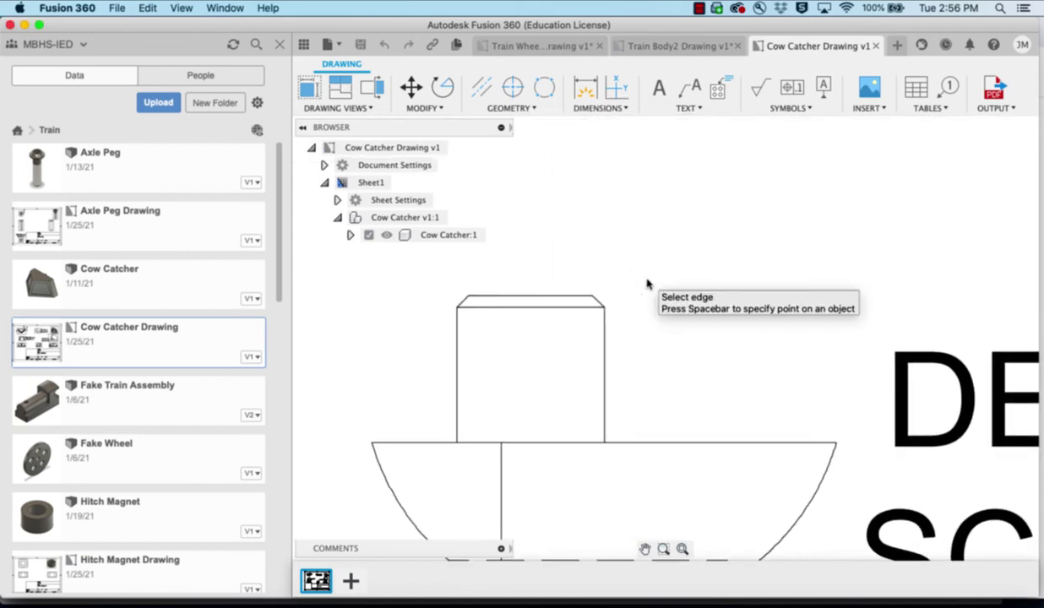
{"action": "left_click", "coordinate": [597, 302]}
{"action": "left_click", "coordinate": [605, 340]}
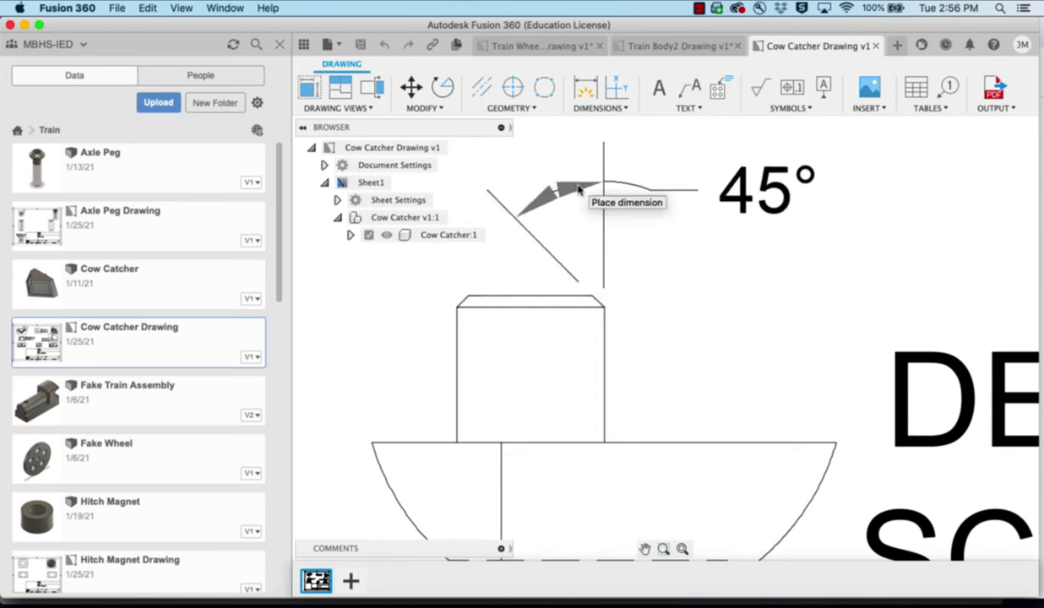
{"action": "left_click", "coordinate": [578, 189]}
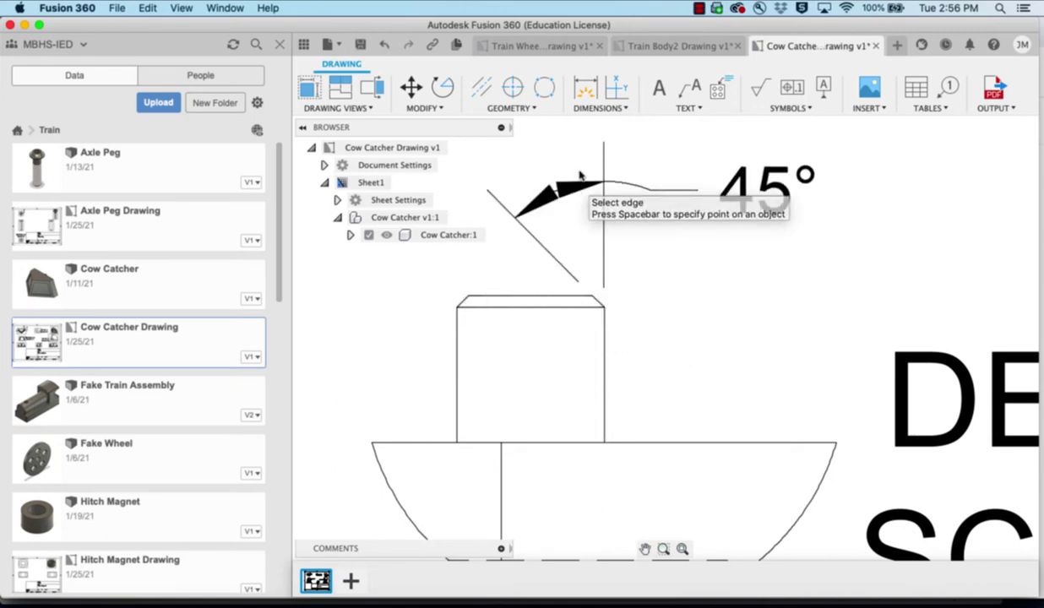
Dimension the chamfer height as .01, placed to the left
{"action": "left_click", "coordinate": [587, 89]}
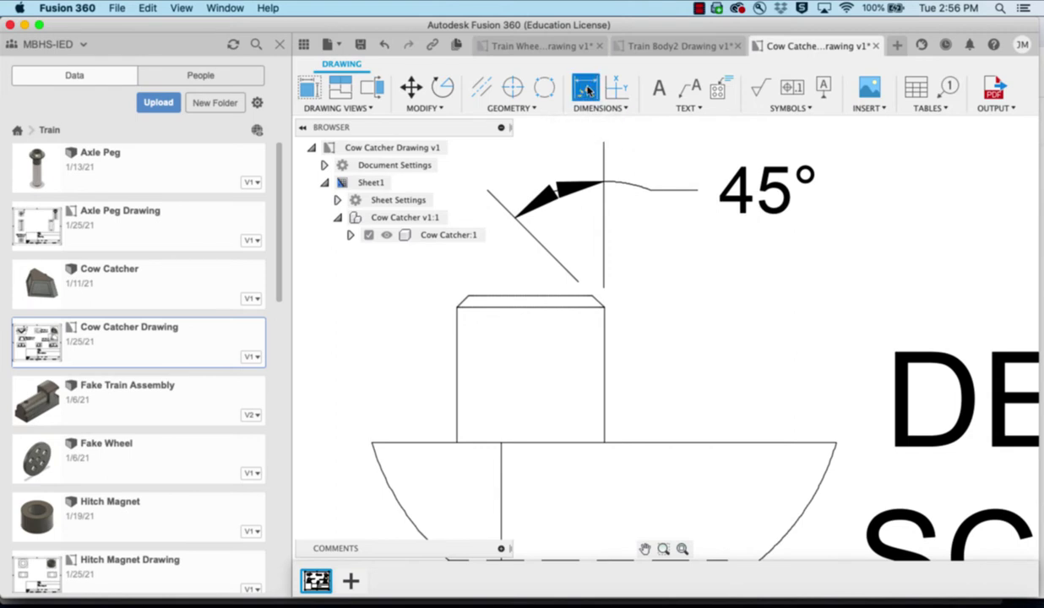
{"action": "left_click", "coordinate": [543, 297]}
{"action": "left_click", "coordinate": [541, 307]}
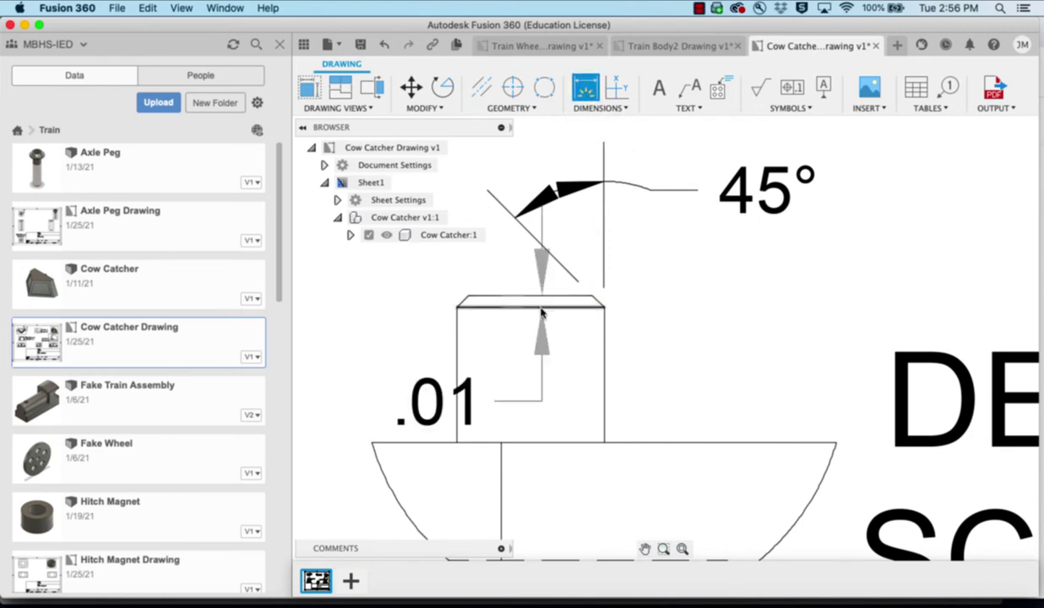
{"action": "left_click", "coordinate": [391, 295]}
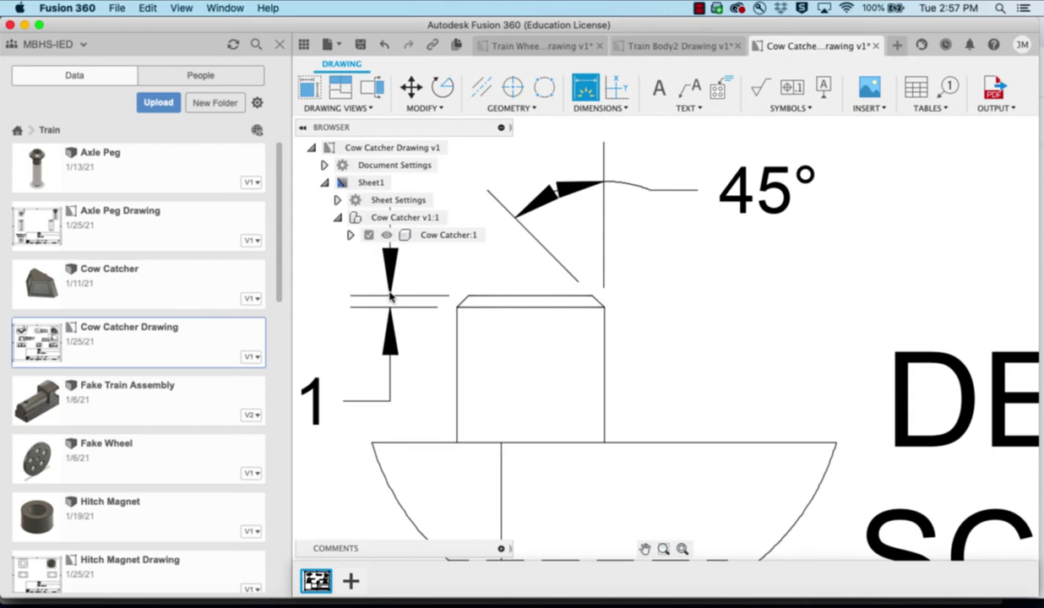
{"action": "scroll", "coordinate": [598, 317], "scroll_direction": "left", "scroll_amount": 5}
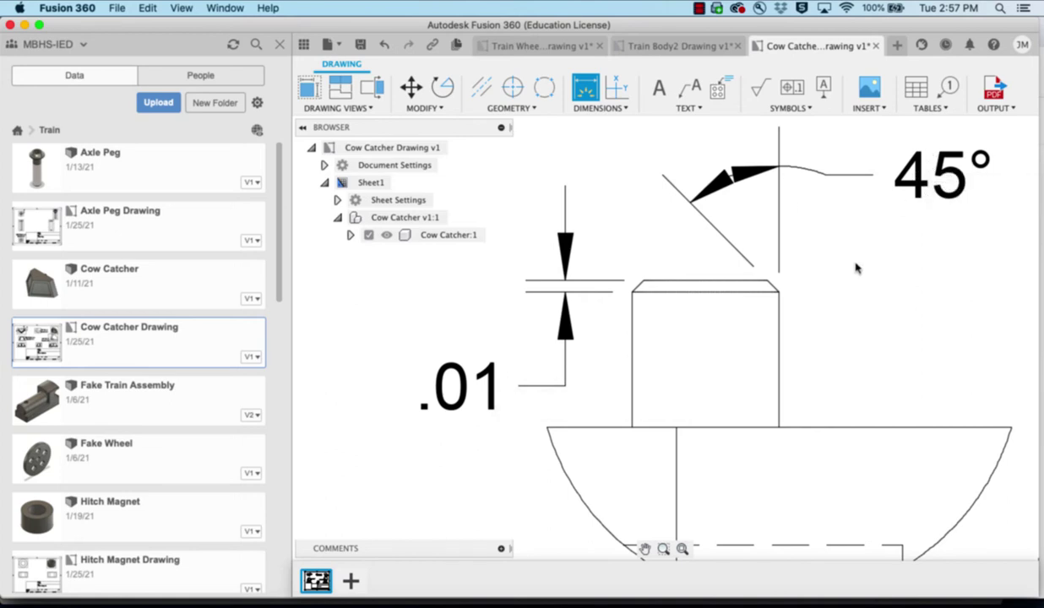
Centre-mark the lower-left and lower-right holes in the trapezoid view near Detail B
{"action": "scroll", "coordinate": [855, 268], "scroll_direction": "right", "scroll_amount": 3}
{"action": "scroll", "coordinate": [855, 269], "scroll_direction": "left", "scroll_amount": 3}
{"action": "scroll", "coordinate": [855, 269], "scroll_direction": "right", "scroll_amount": 3}
{"action": "scroll", "coordinate": [855, 269], "scroll_direction": "down", "scroll_amount": 2}
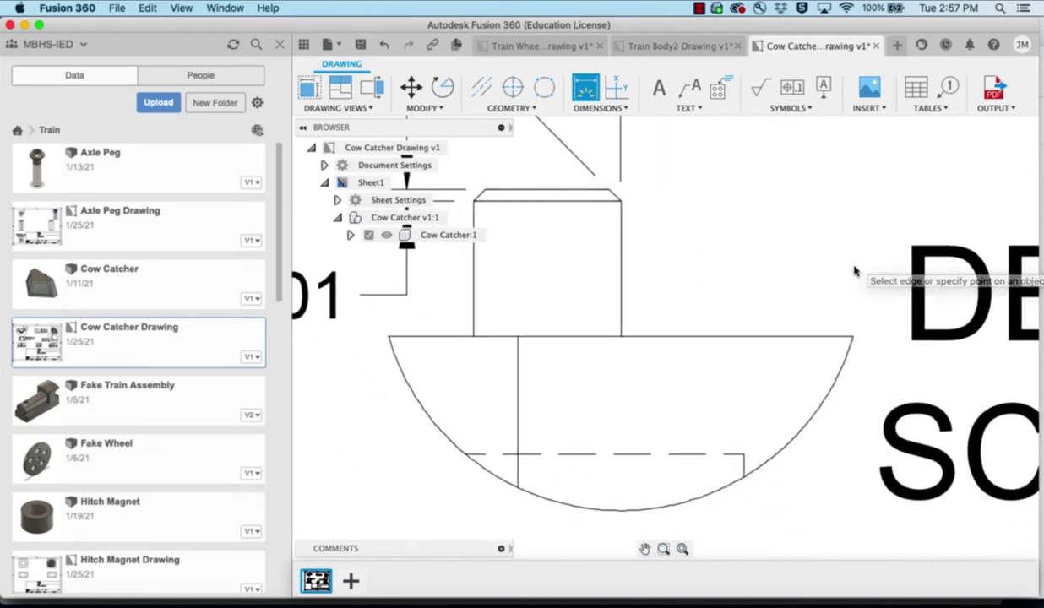
{"action": "scroll", "coordinate": [855, 270], "scroll_direction": "down", "scroll_amount": 3}
{"action": "scroll", "coordinate": [770, 395], "scroll_direction": "down", "scroll_amount": 3}
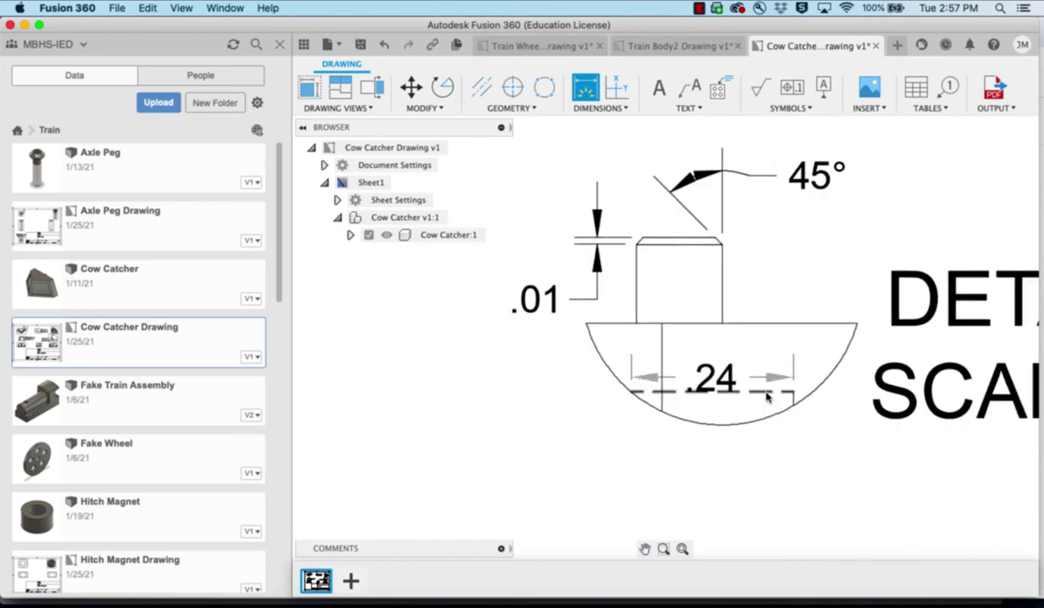
{"action": "scroll", "coordinate": [767, 395], "scroll_direction": "right", "scroll_amount": 10}
{"action": "scroll", "coordinate": [767, 395], "scroll_direction": "down", "scroll_amount": 5}
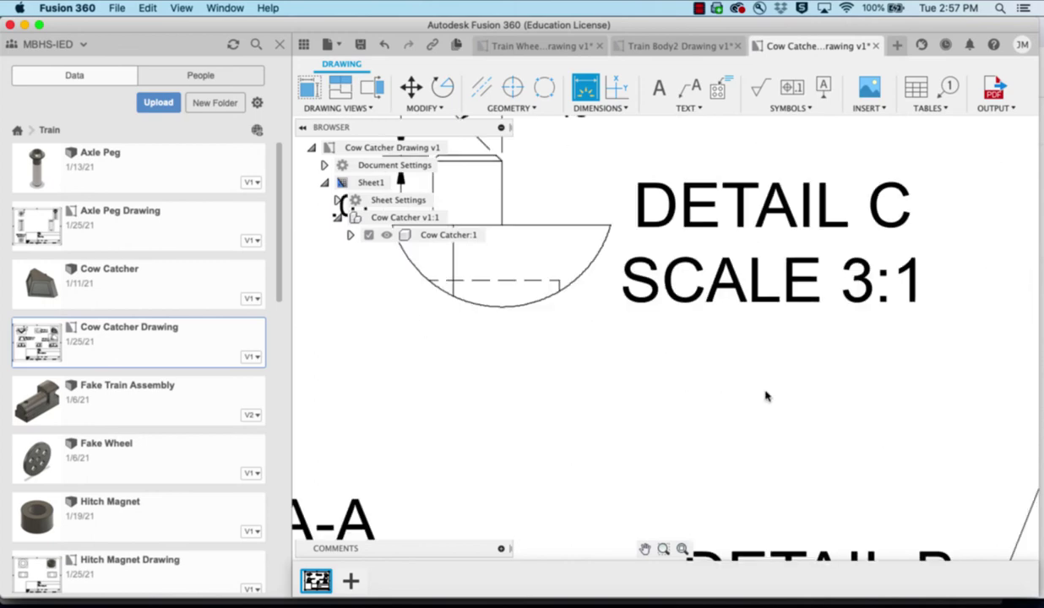
{"action": "scroll", "coordinate": [765, 391], "scroll_direction": "down", "scroll_amount": 10}
{"action": "scroll", "coordinate": [765, 391], "scroll_direction": "right", "scroll_amount": 4}
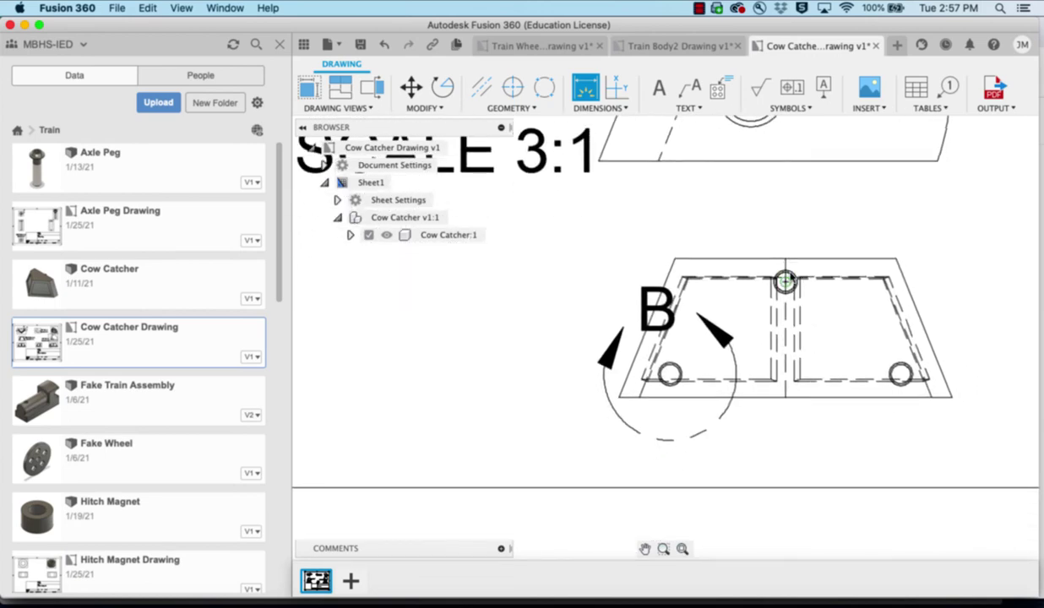
{"action": "left_click", "coordinate": [512, 87]}
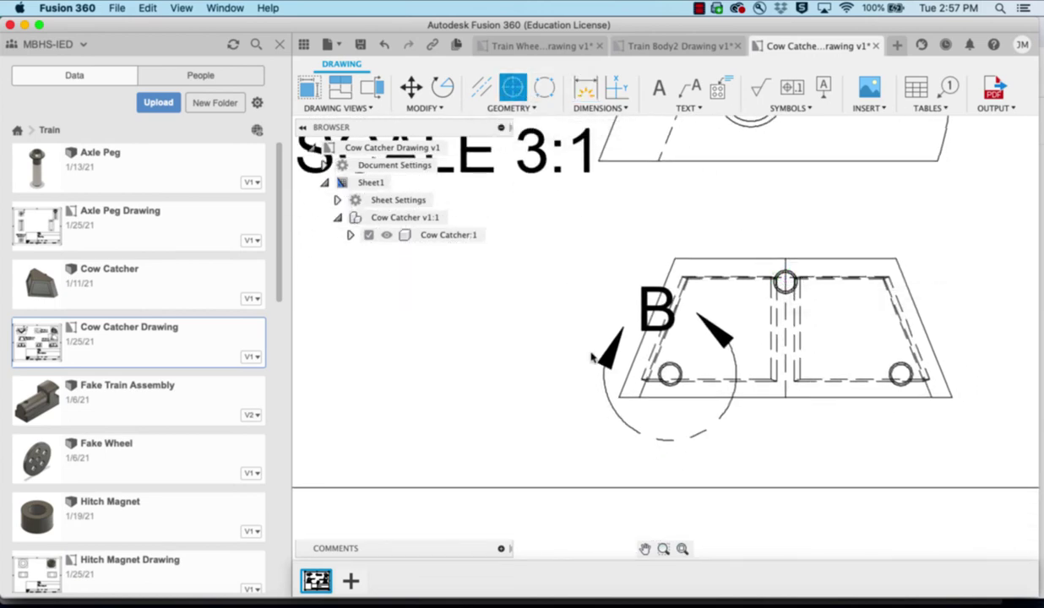
{"action": "left_click", "coordinate": [669, 373]}
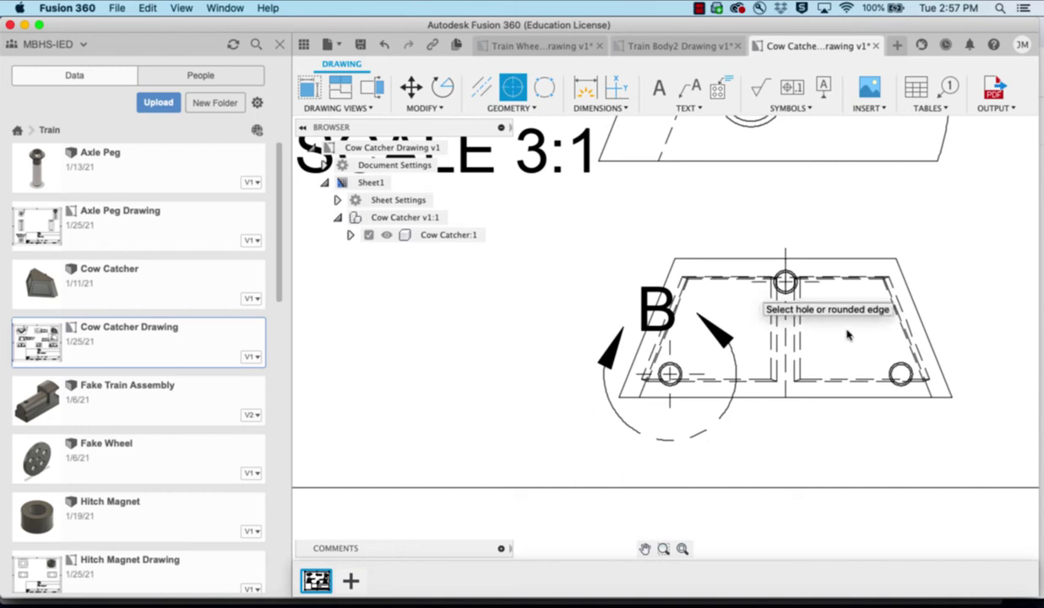
{"action": "left_click", "coordinate": [900, 373]}
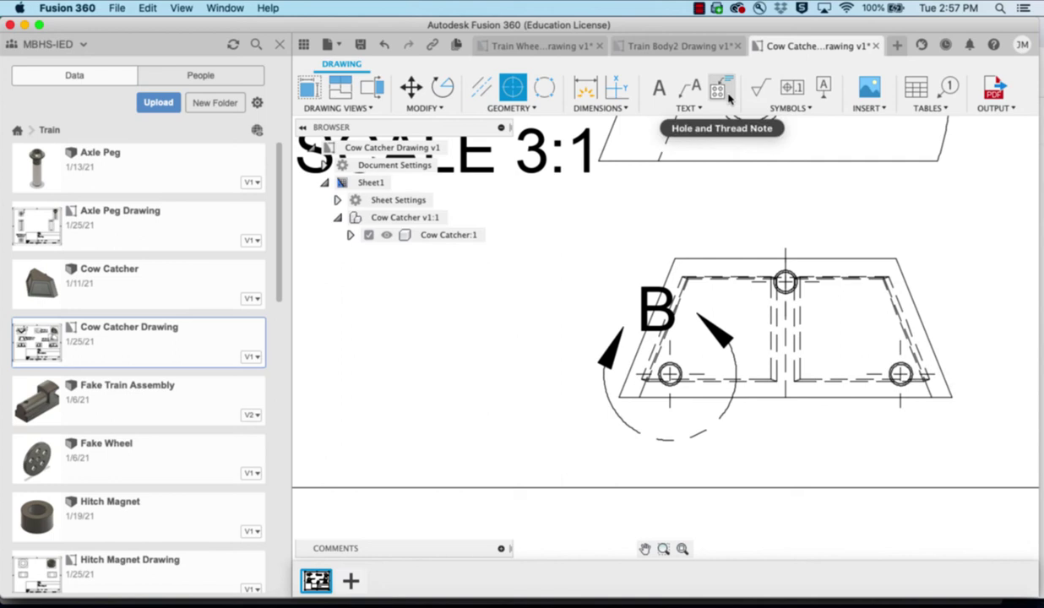
Add a horizontal .28 dimension from the lower-right hole's center line to the view's right edge
{"action": "left_click", "coordinate": [585, 87]}
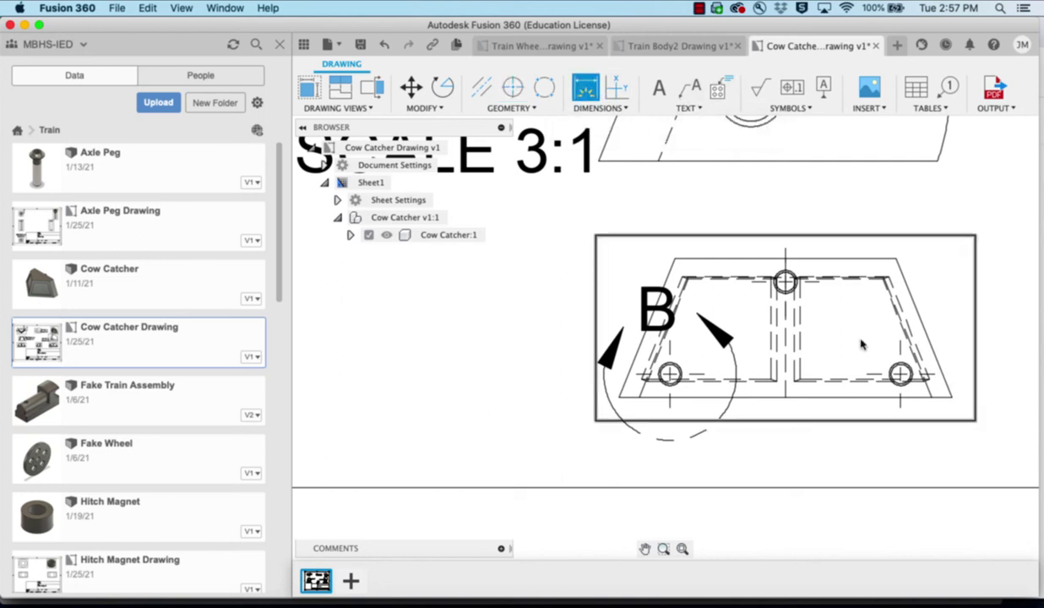
{"action": "left_click", "coordinate": [951, 396]}
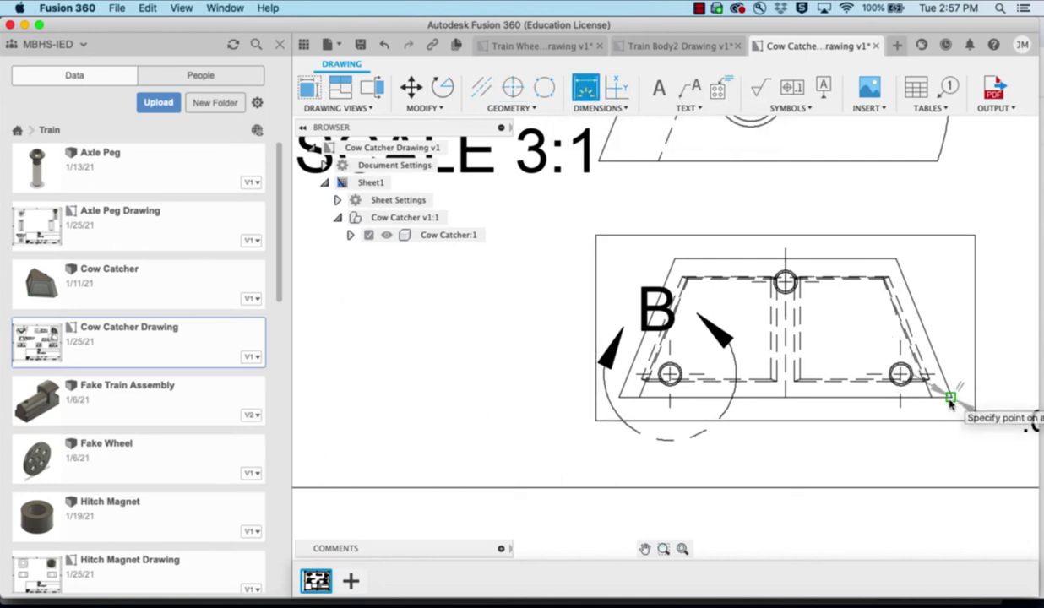
{"action": "left_click", "coordinate": [900, 404]}
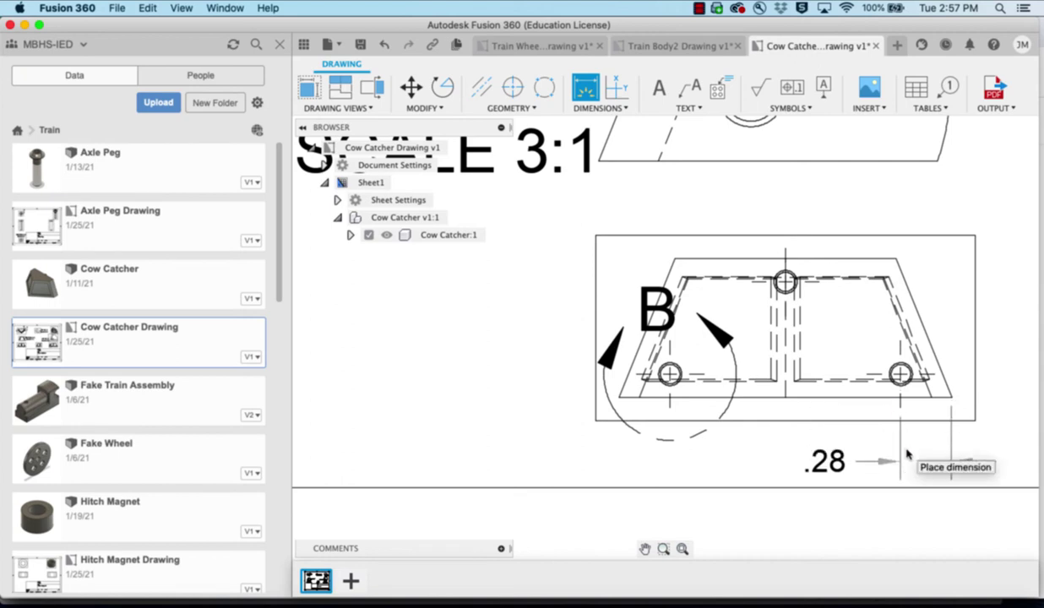
{"action": "left_click", "coordinate": [904, 444]}
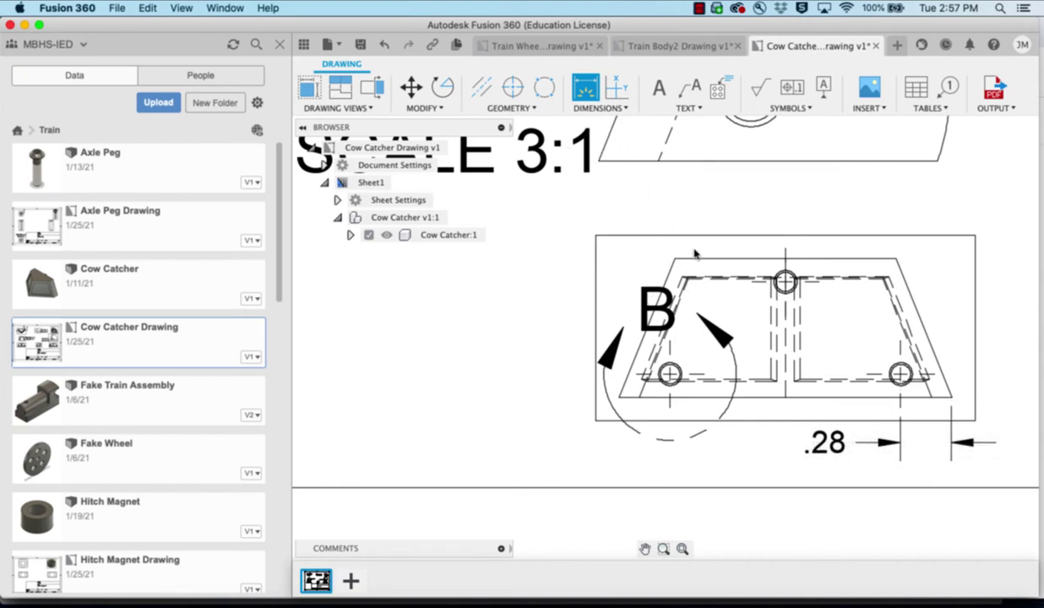
{"action": "key", "text": "Escape"}
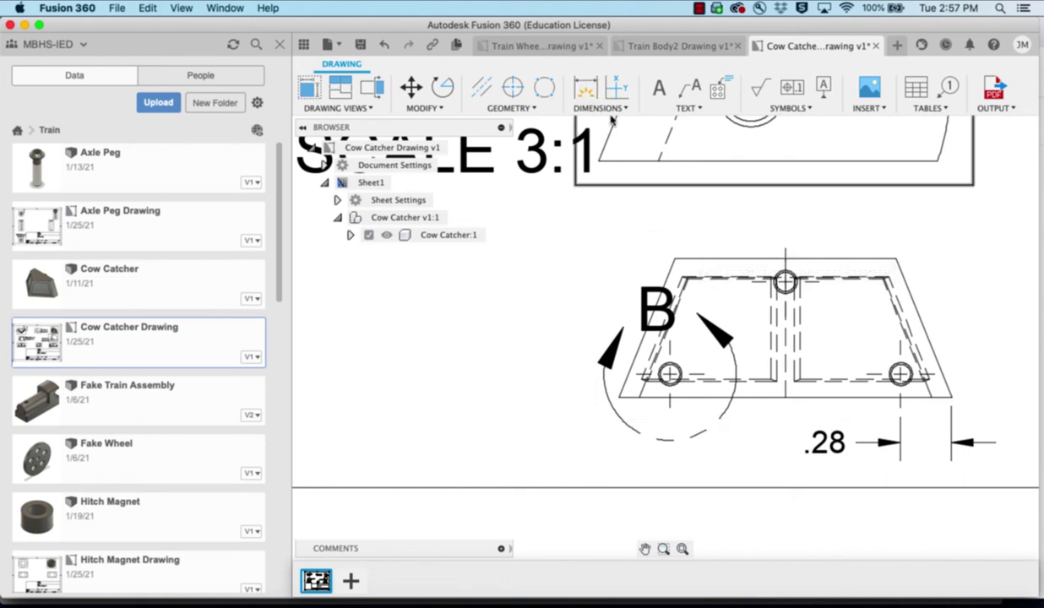
Set that dimension's primary precision to 0.123 so it reads .275
{"action": "double_click", "coordinate": [826, 442]}
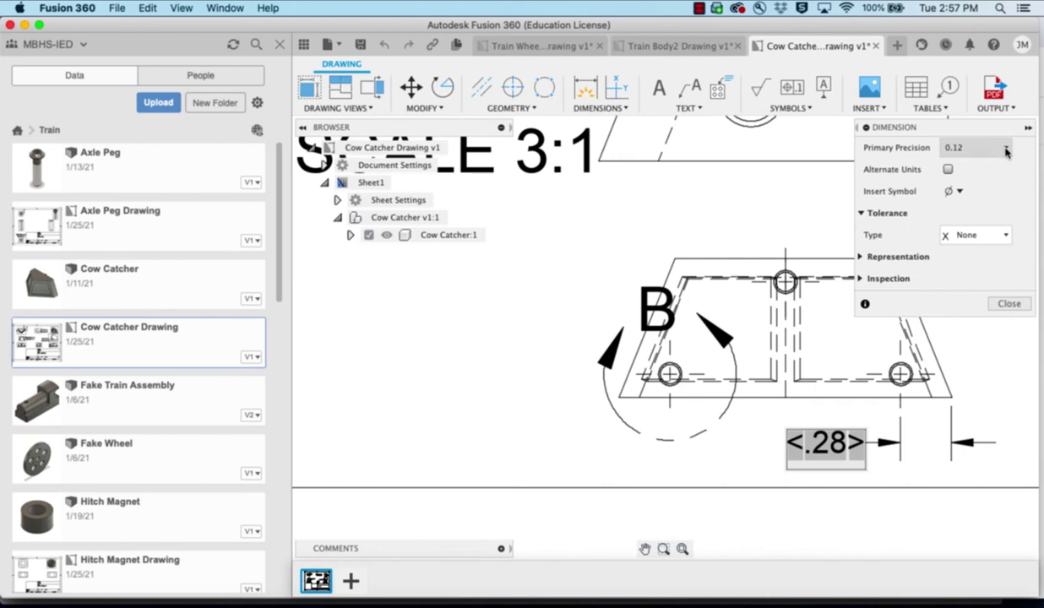
{"action": "left_click", "coordinate": [974, 148]}
{"action": "left_click", "coordinate": [990, 218]}
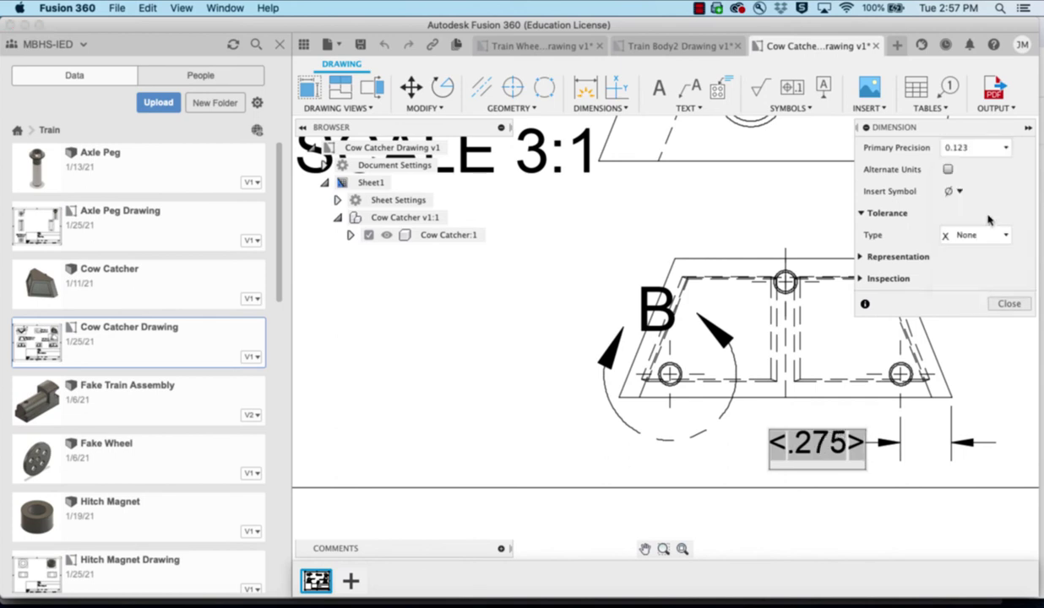
{"action": "left_click", "coordinate": [1009, 304]}
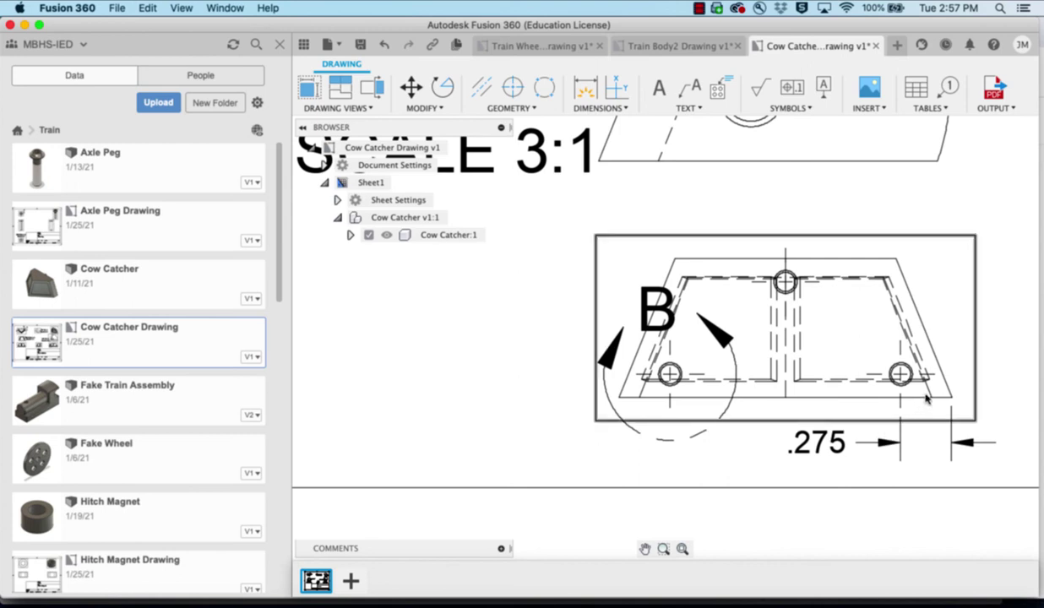
Add a vertical .13 dimension from the right hole down to the bottom corner
{"action": "left_click", "coordinate": [586, 87]}
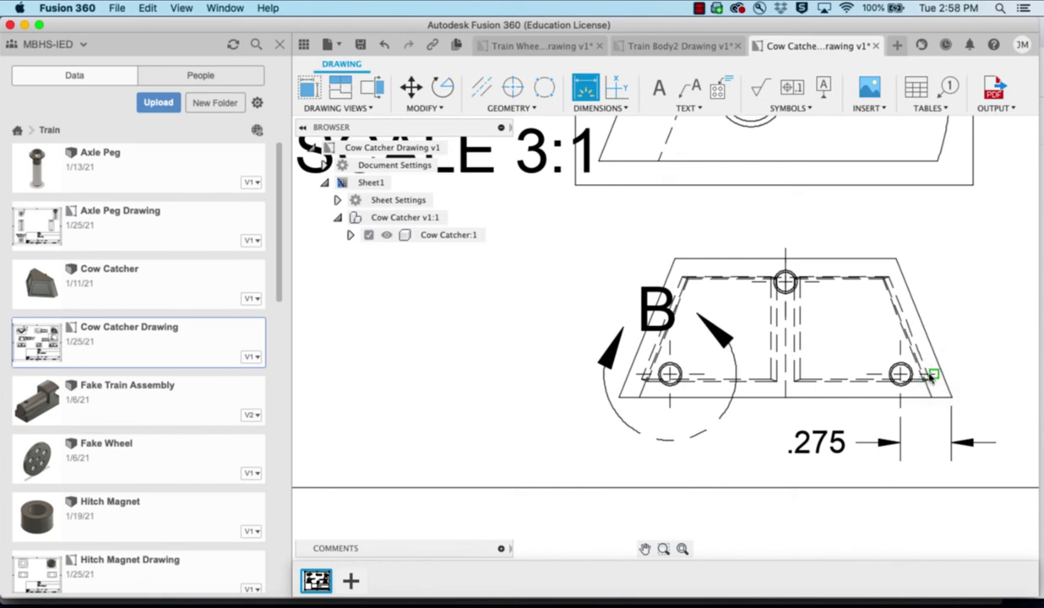
{"action": "left_click", "coordinate": [933, 375]}
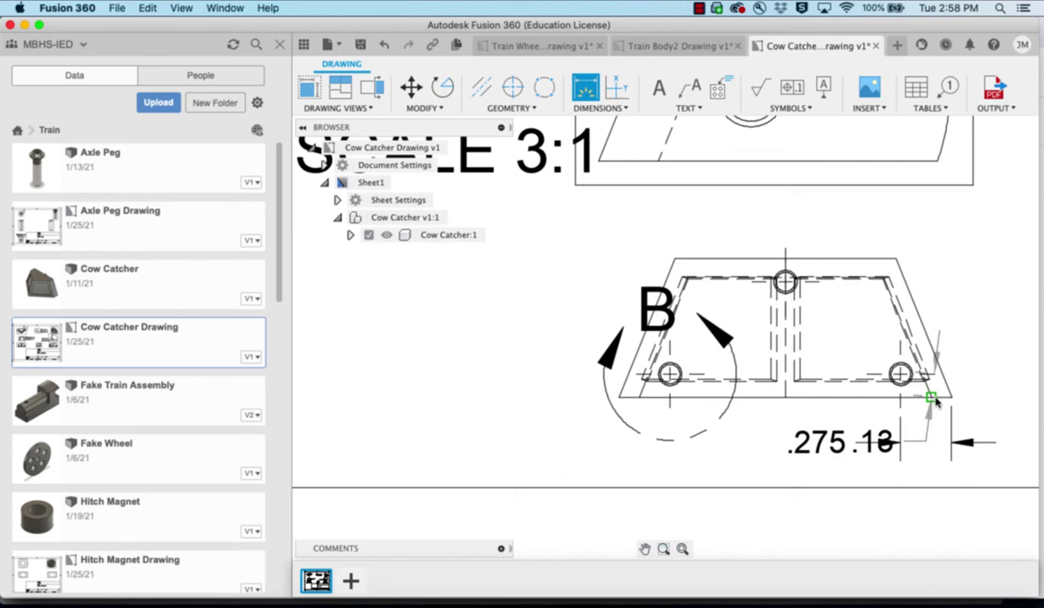
{"action": "left_click", "coordinate": [944, 396]}
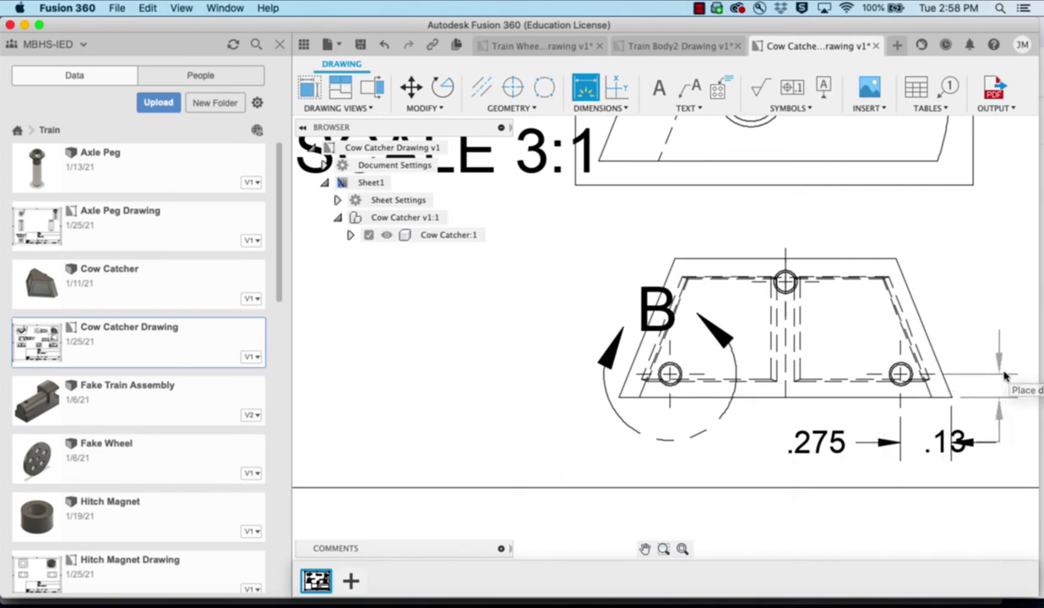
{"action": "scroll", "coordinate": [1022, 372], "scroll_direction": "right", "scroll_amount": 5}
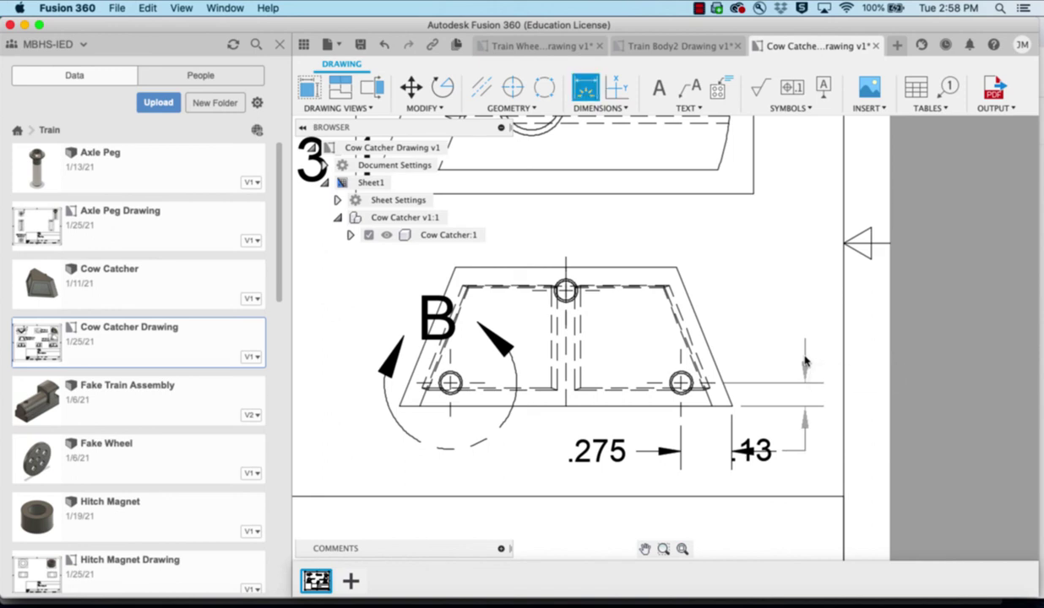
{"action": "left_click", "coordinate": [806, 456]}
{"action": "left_click", "coordinate": [805, 405]}
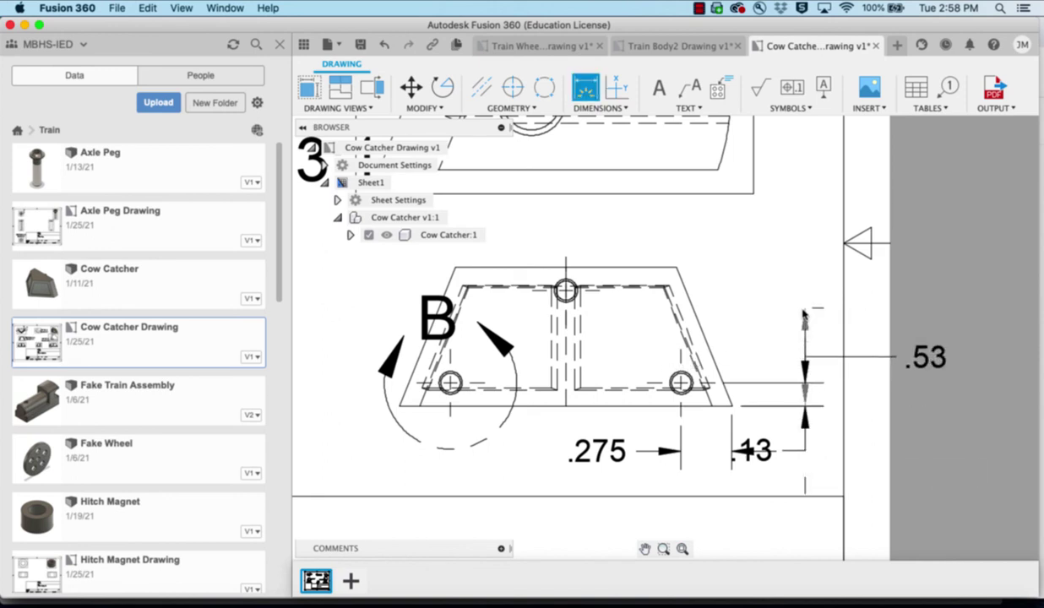
{"action": "key", "text": "Escape"}
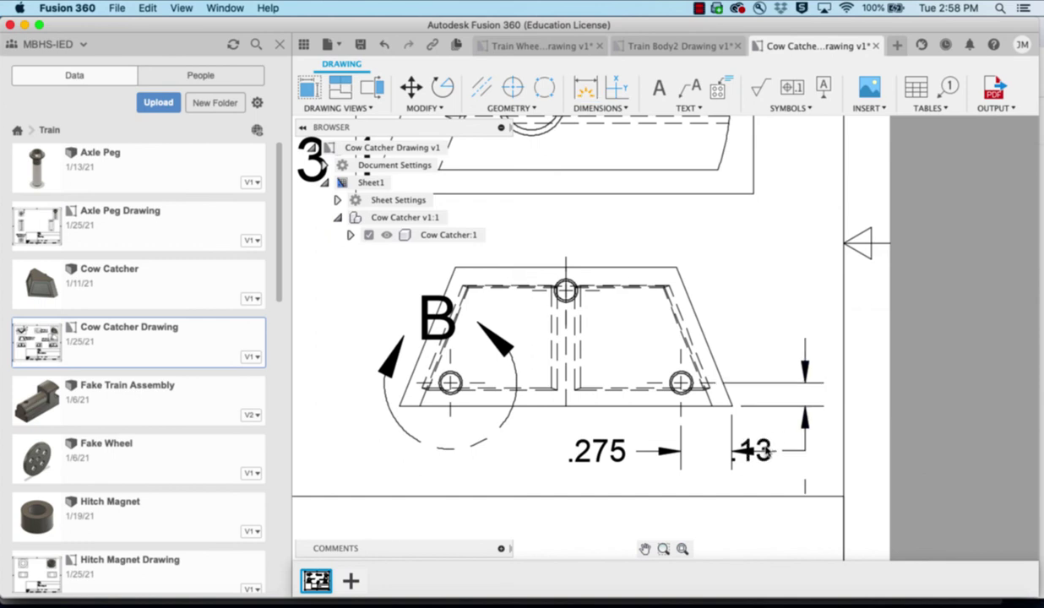
Reposition the .13 dimension text above and right of the hole's arrows
{"action": "left_click", "coordinate": [744, 407]}
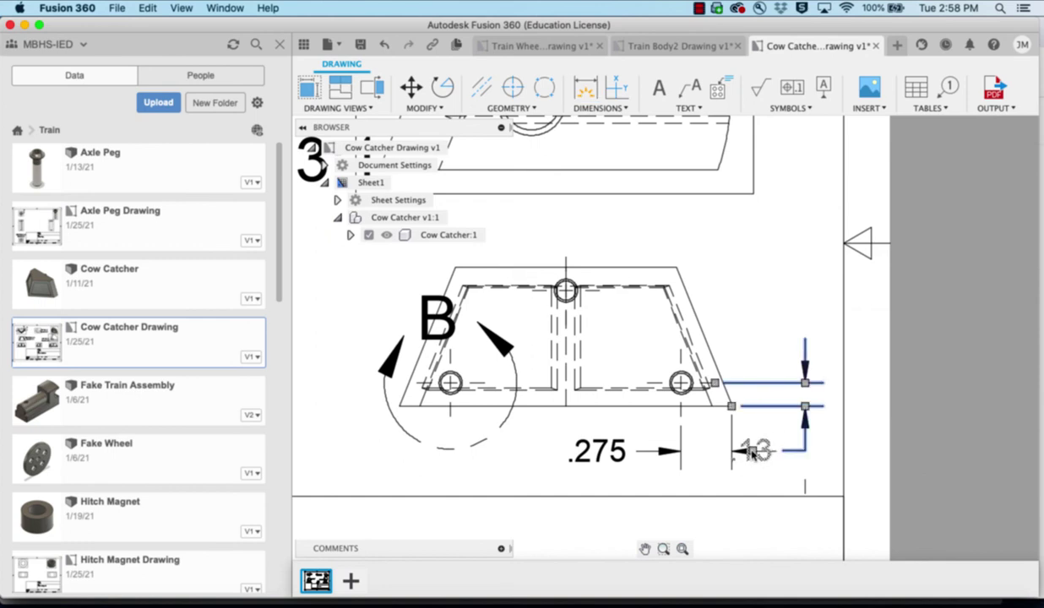
{"action": "left_click_drag", "start_coordinate": [752, 454], "coordinate": [754, 338]}
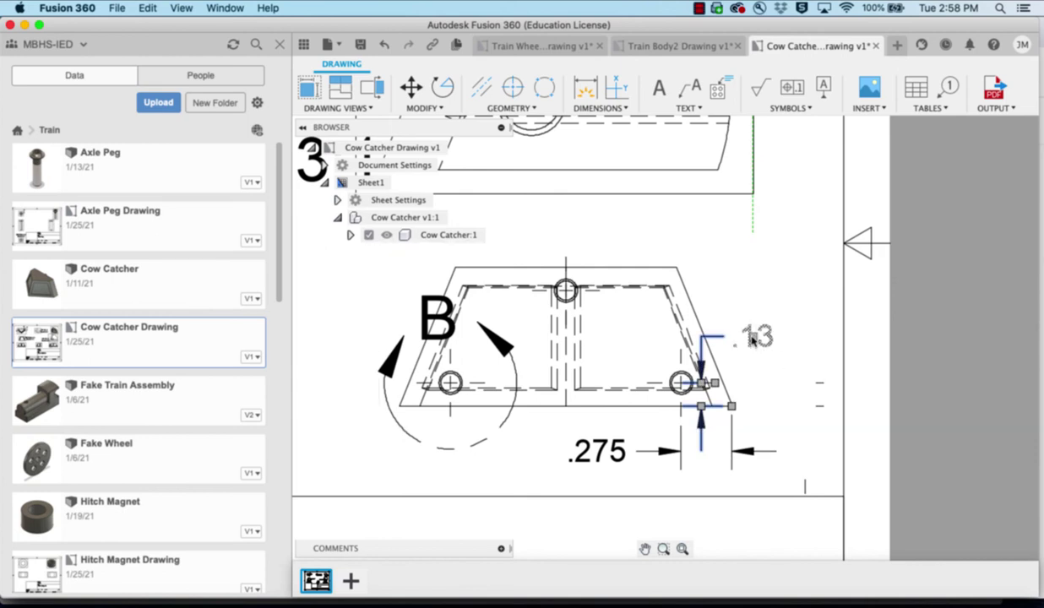
{"action": "key", "text": "Delete"}
{"action": "left_click_drag", "start_coordinate": [801, 339], "coordinate": [803, 341]}
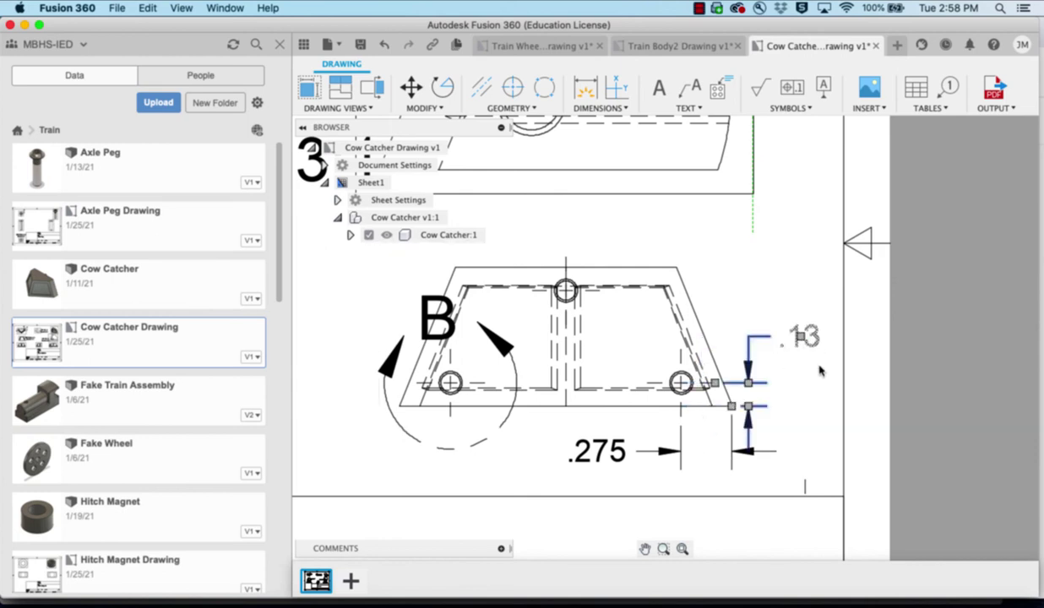
Set the vertical dimension's primary precision to 0.123 so it reads .125
{"action": "double_click", "coordinate": [802, 338]}
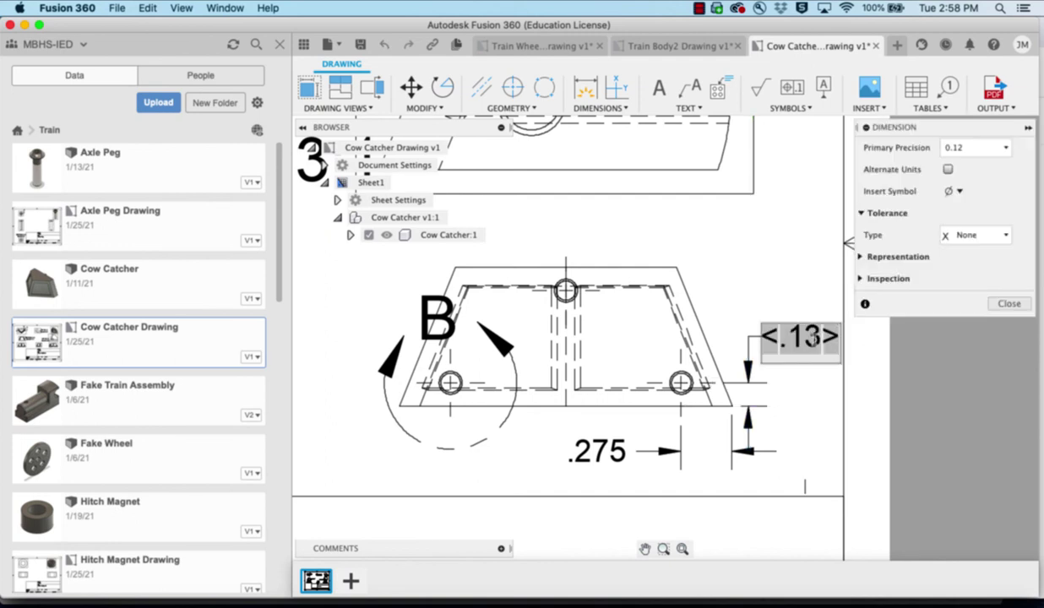
{"action": "left_click", "coordinate": [973, 147]}
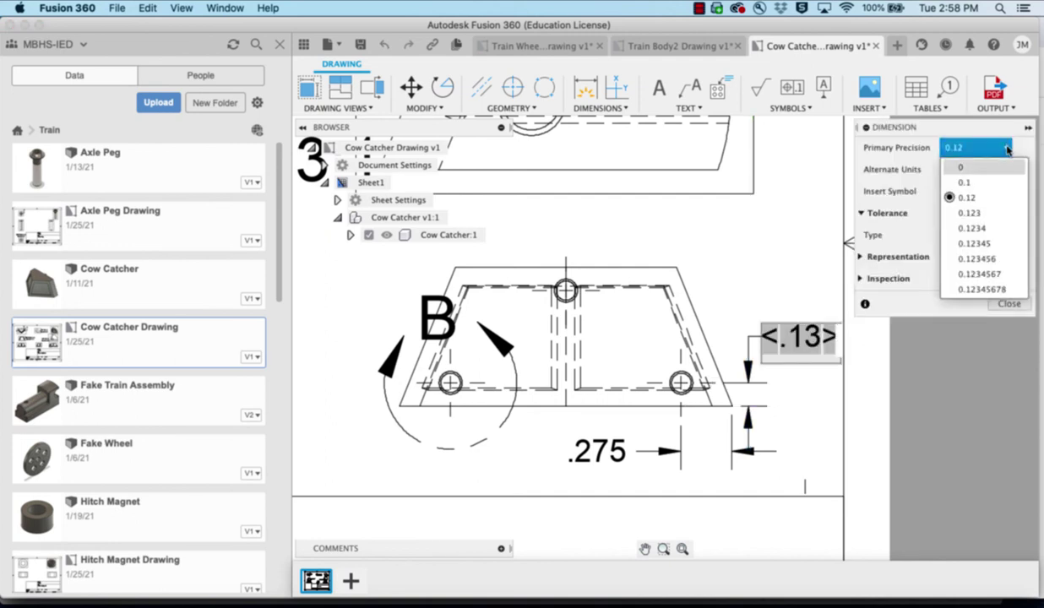
{"action": "left_click", "coordinate": [983, 215]}
{"action": "left_click", "coordinate": [1007, 304]}
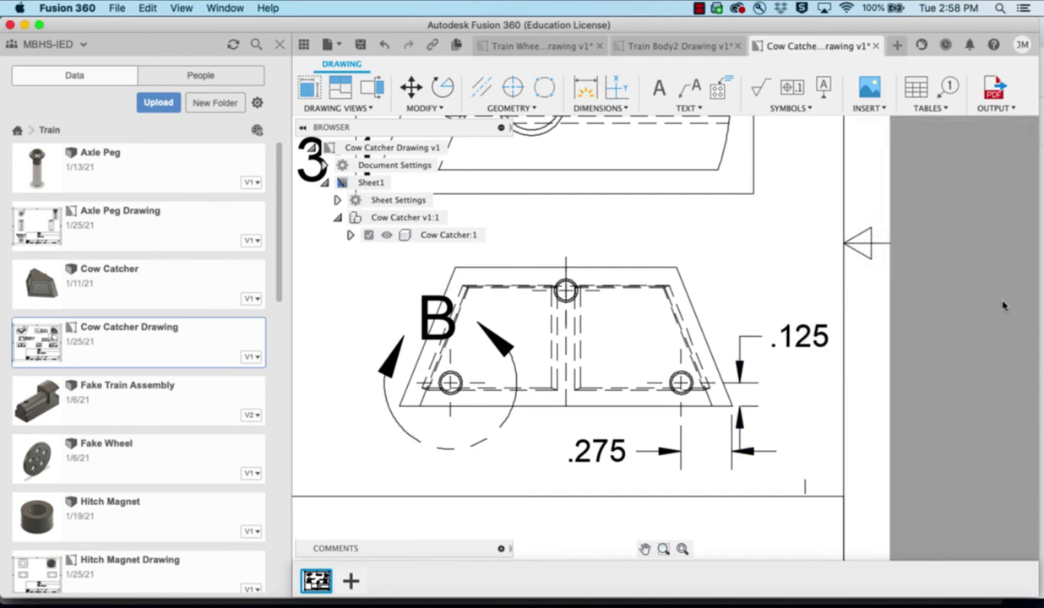
Pan the sheet left and up until Section A-A is visible
{"action": "scroll", "coordinate": [778, 241], "scroll_direction": "left", "scroll_amount": 5}
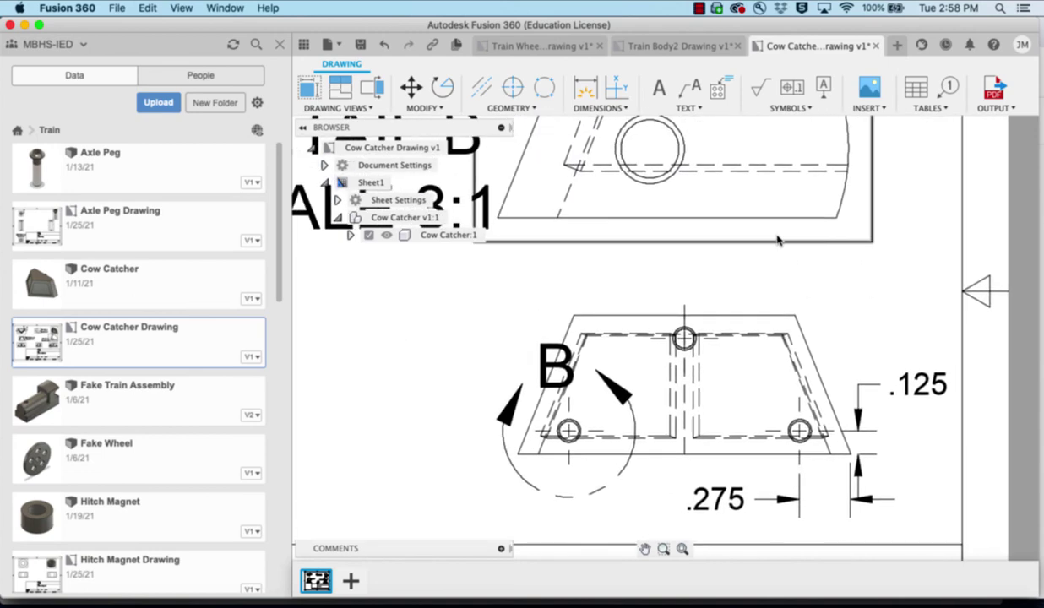
{"action": "scroll", "coordinate": [778, 241], "scroll_direction": "left", "scroll_amount": 3}
{"action": "scroll", "coordinate": [778, 241], "scroll_direction": "left", "scroll_amount": 5}
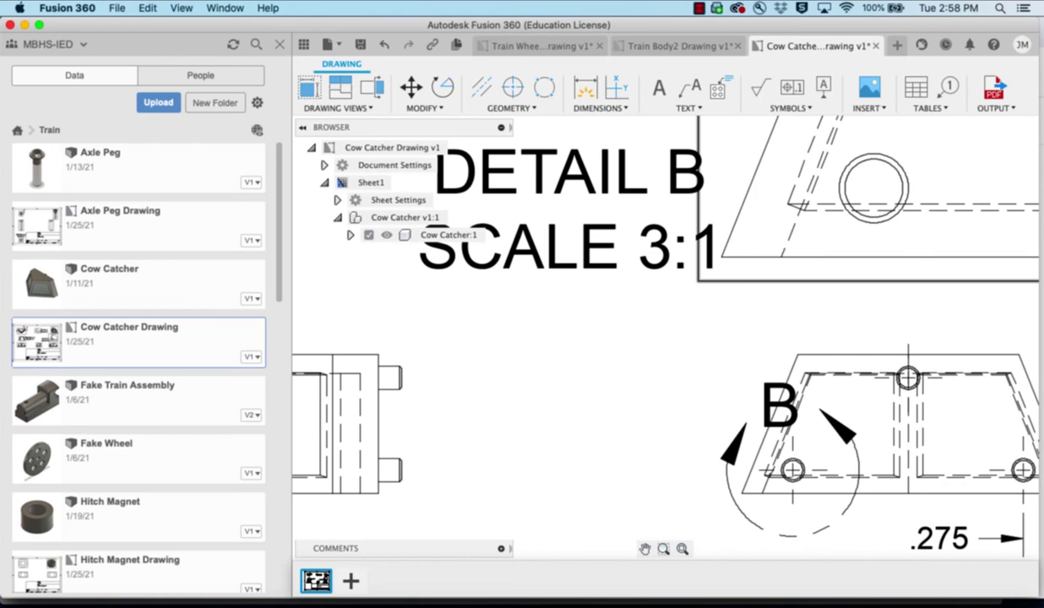
{"action": "scroll", "coordinate": [778, 240], "scroll_direction": "left", "scroll_amount": 8}
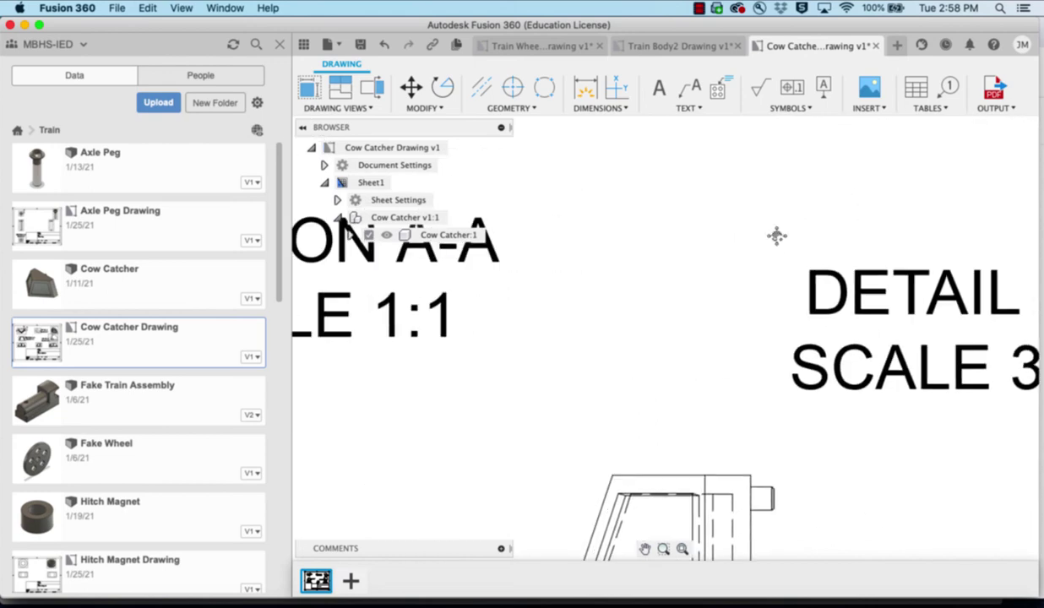
{"action": "scroll", "coordinate": [777, 233], "scroll_direction": "left", "scroll_amount": 6}
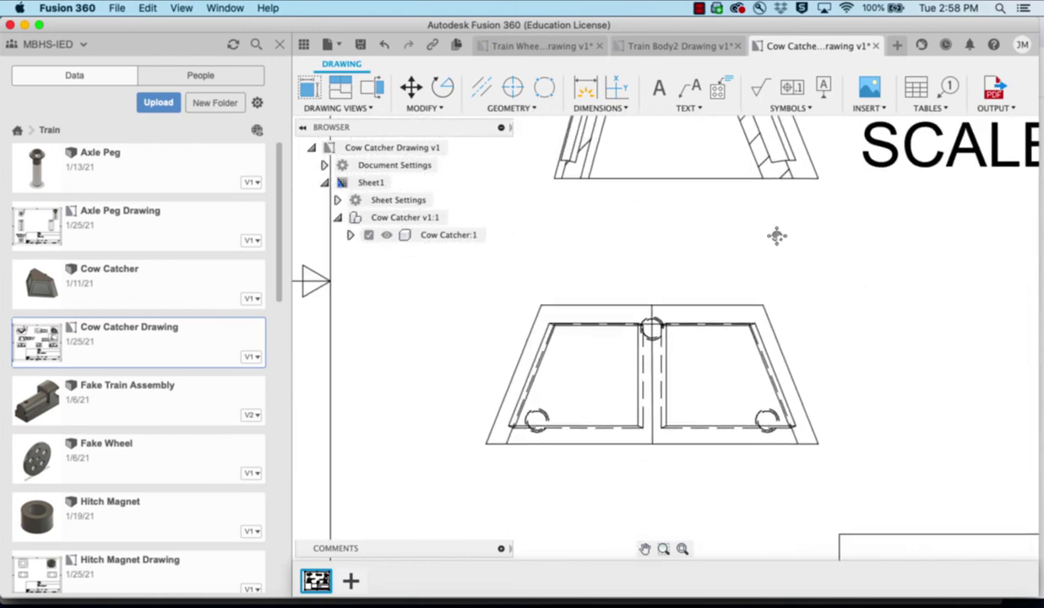
{"action": "scroll", "coordinate": [776, 233], "scroll_direction": "up", "scroll_amount": 4}
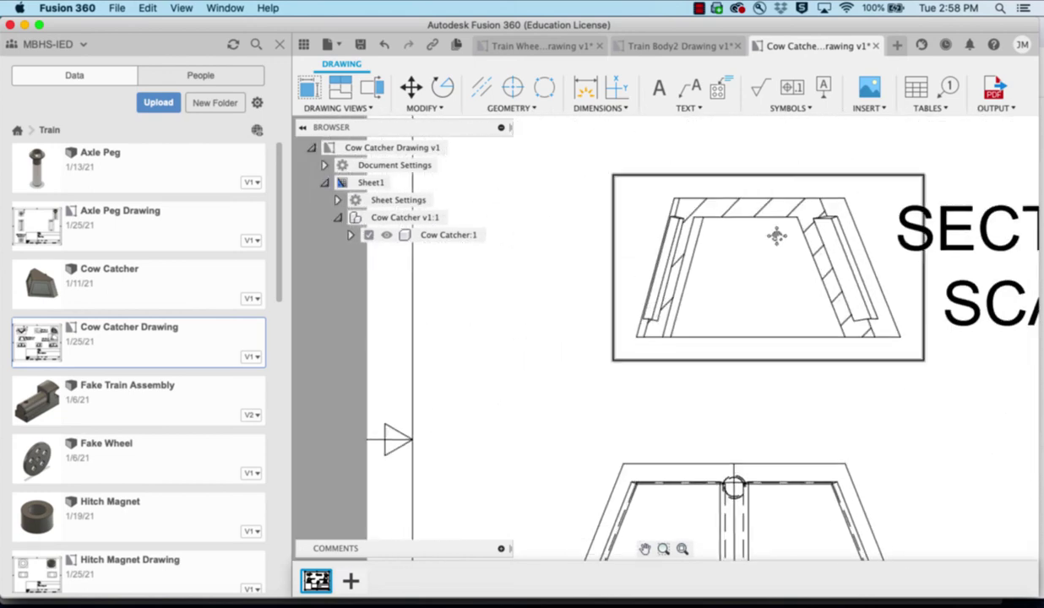
Dimension the section's slanted wall thickness as .05 and the top wall thickness as .1
{"action": "left_click", "coordinate": [588, 88]}
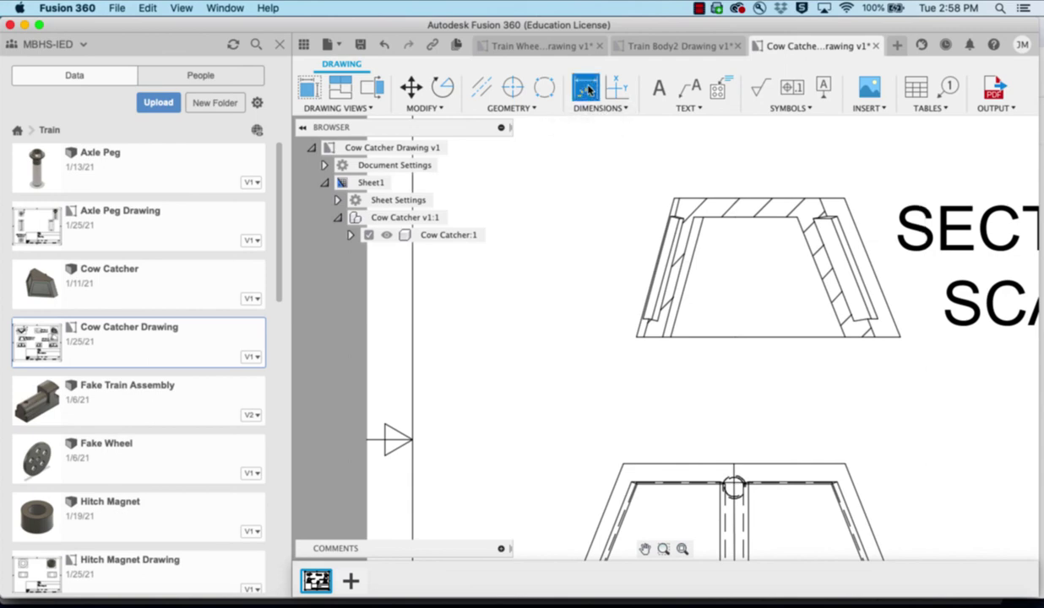
{"action": "left_click", "coordinate": [661, 254]}
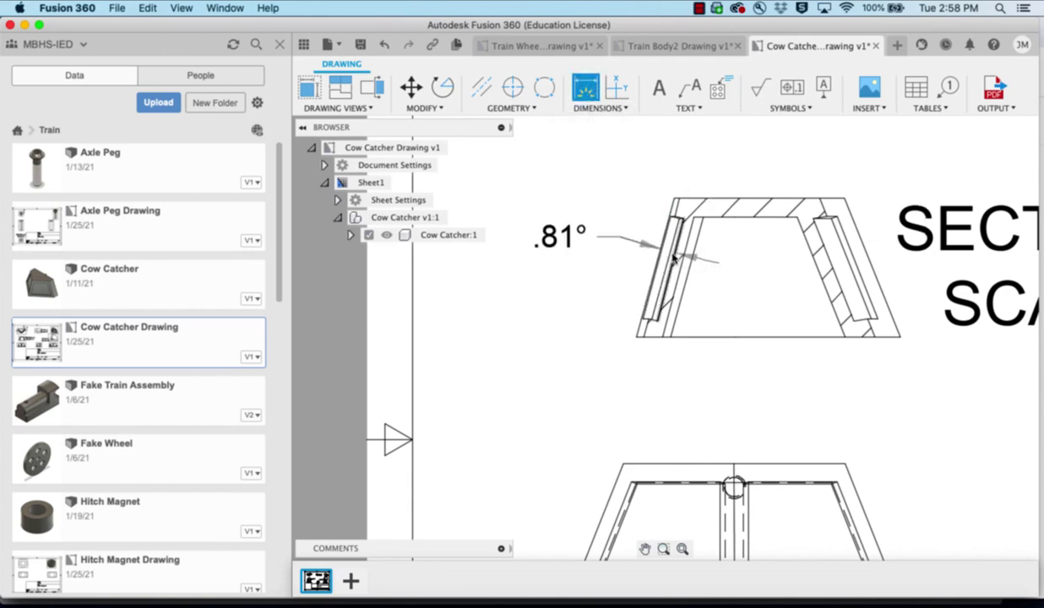
{"action": "left_click", "coordinate": [670, 250]}
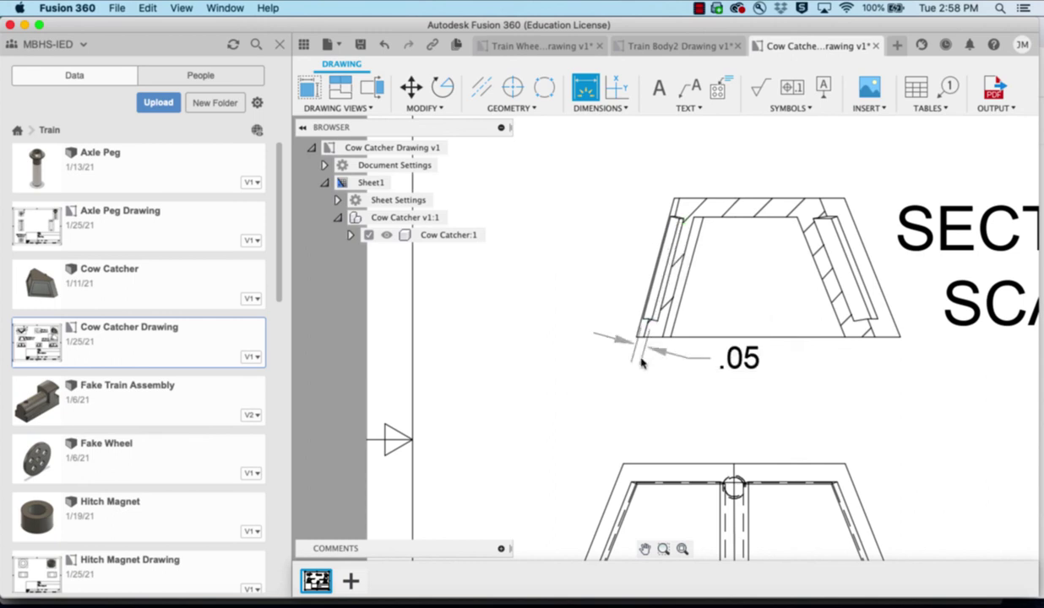
{"action": "left_click", "coordinate": [755, 217]}
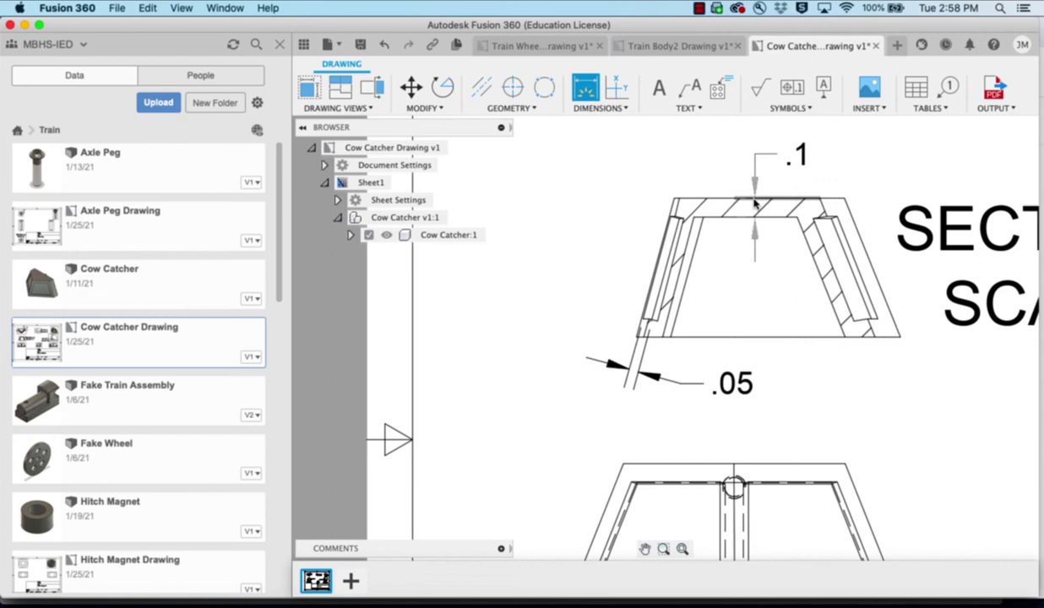
{"action": "left_click", "coordinate": [581, 201]}
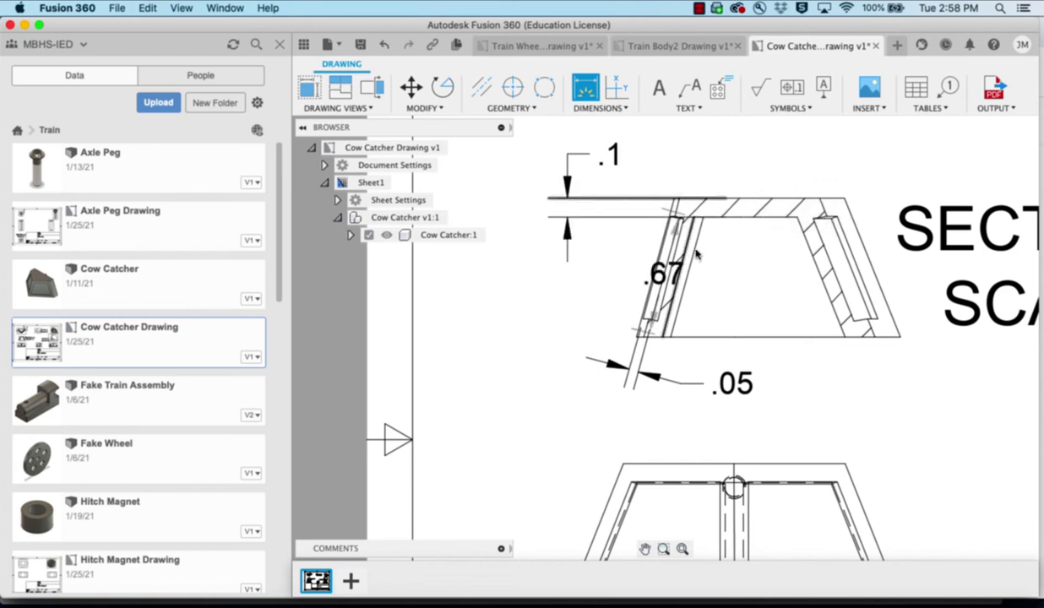